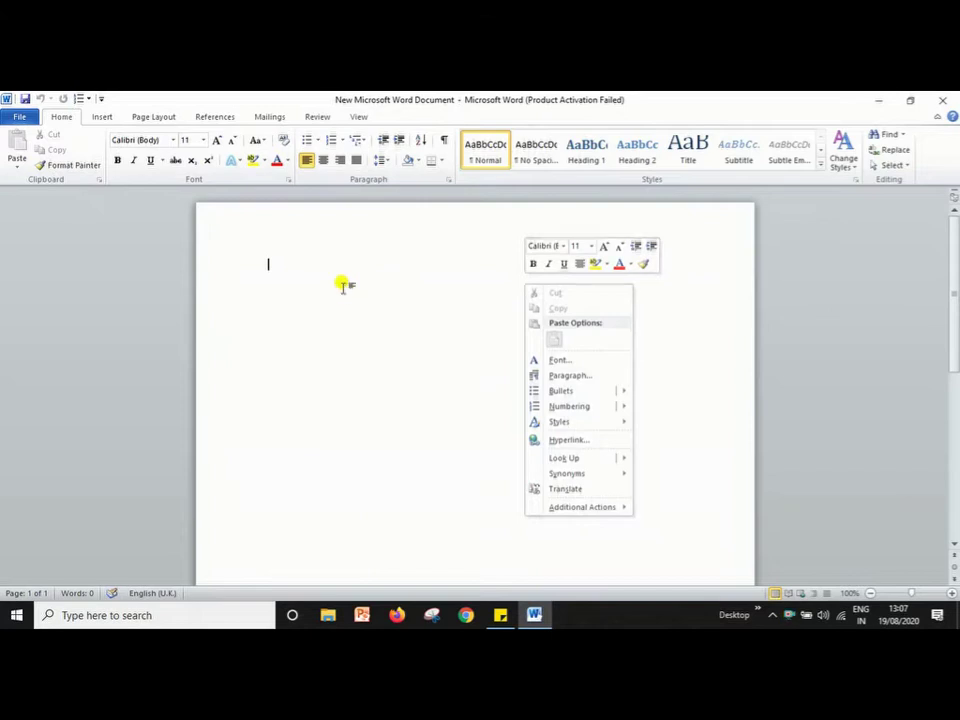
- Insert a table with 3 columns and 4 rows at the start of the blank document
left_click(287, 312)
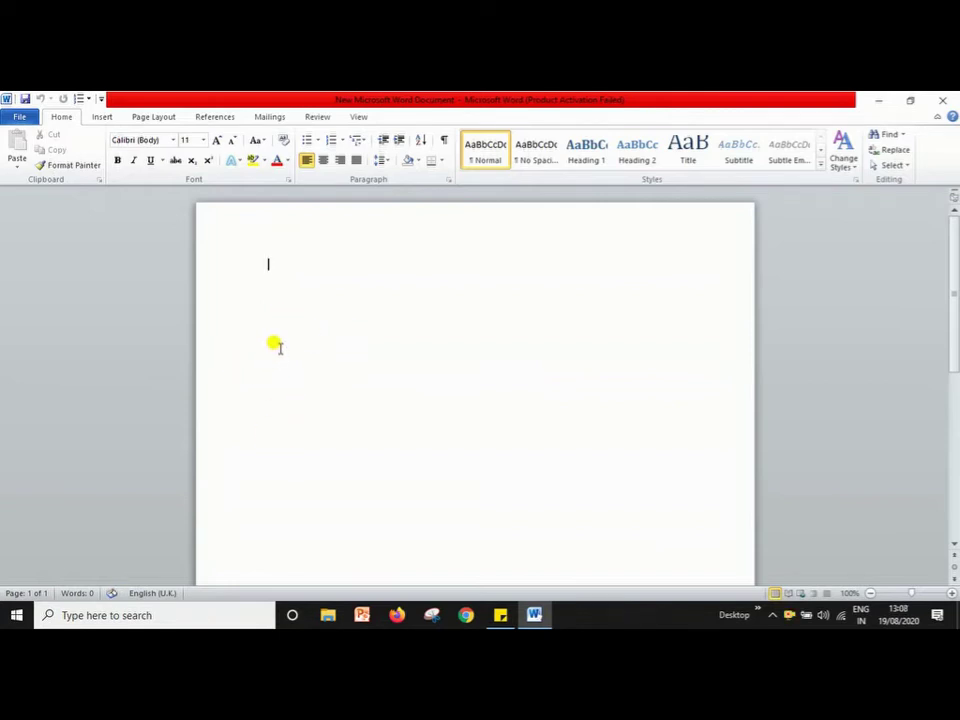
left_click(267, 265)
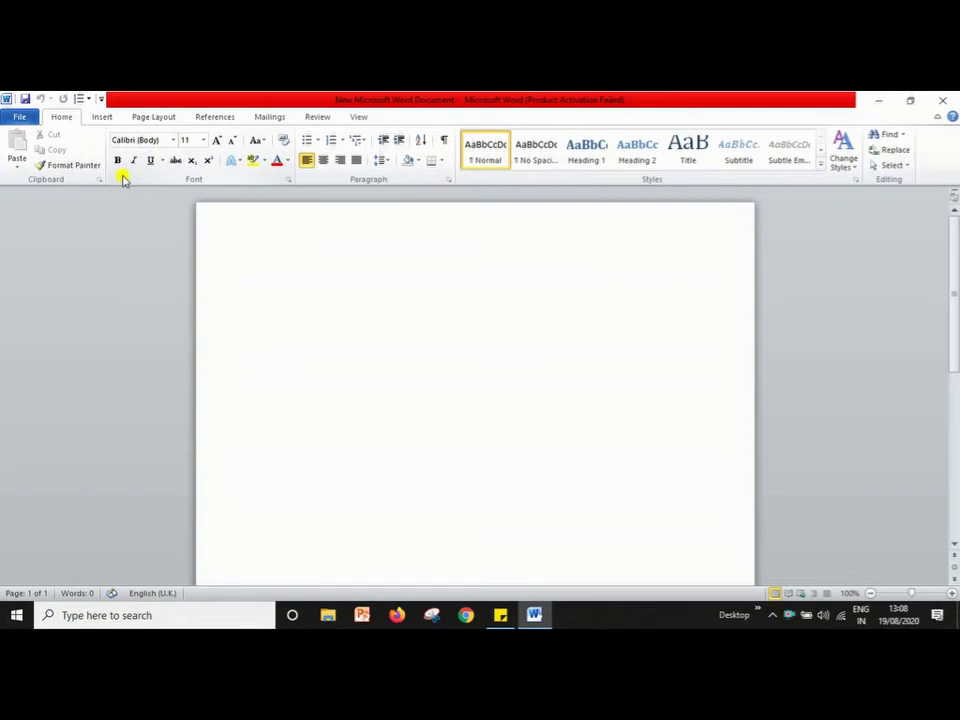
left_click(108, 119)
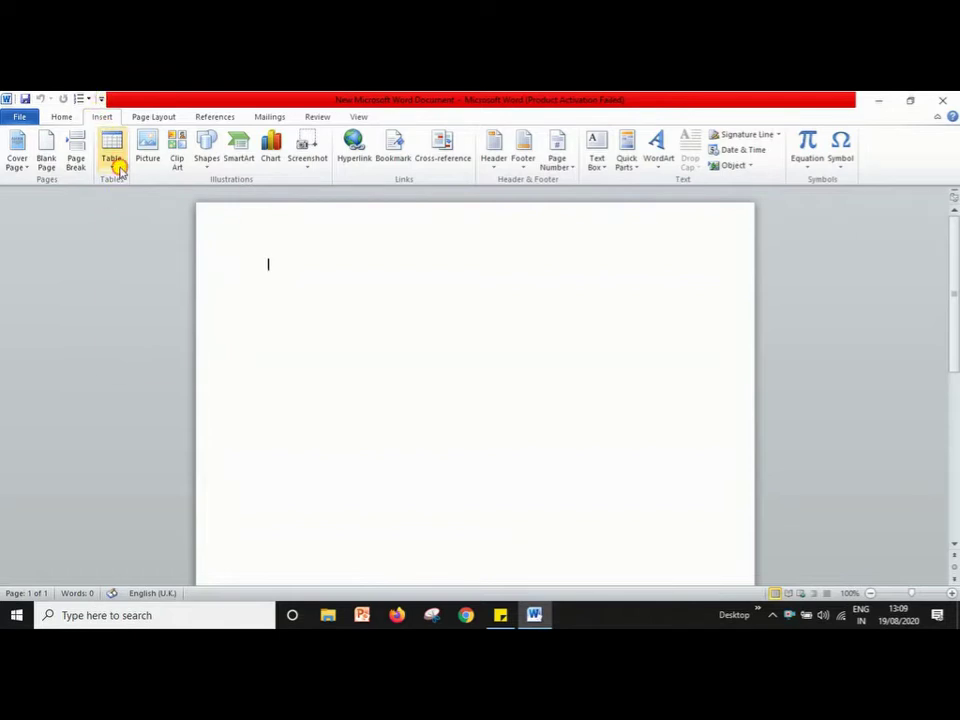
left_click(113, 160)
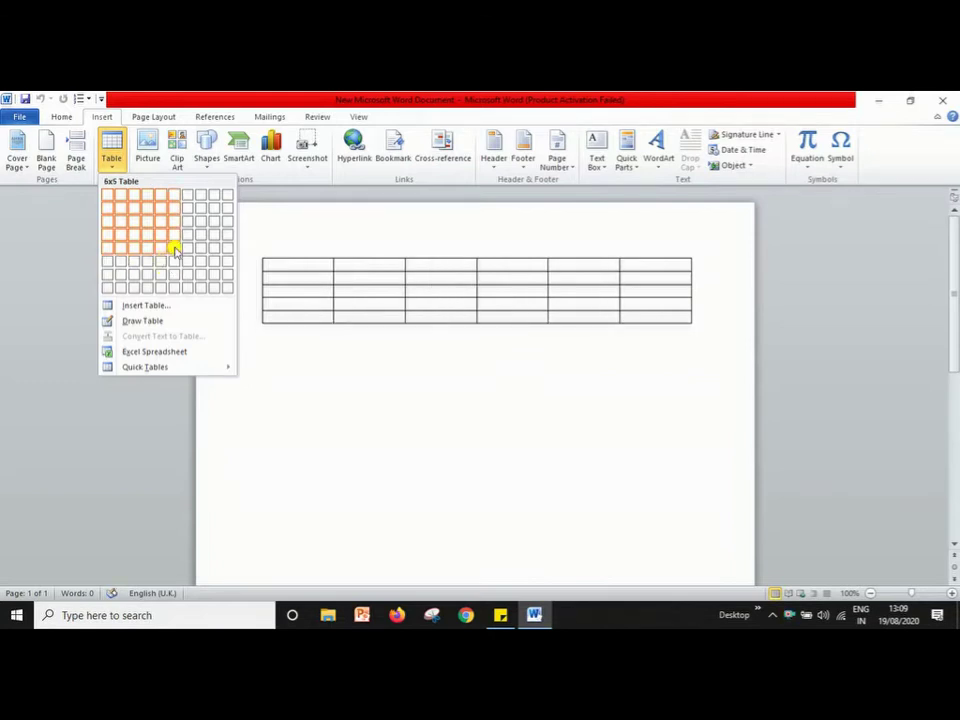
left_click(139, 229)
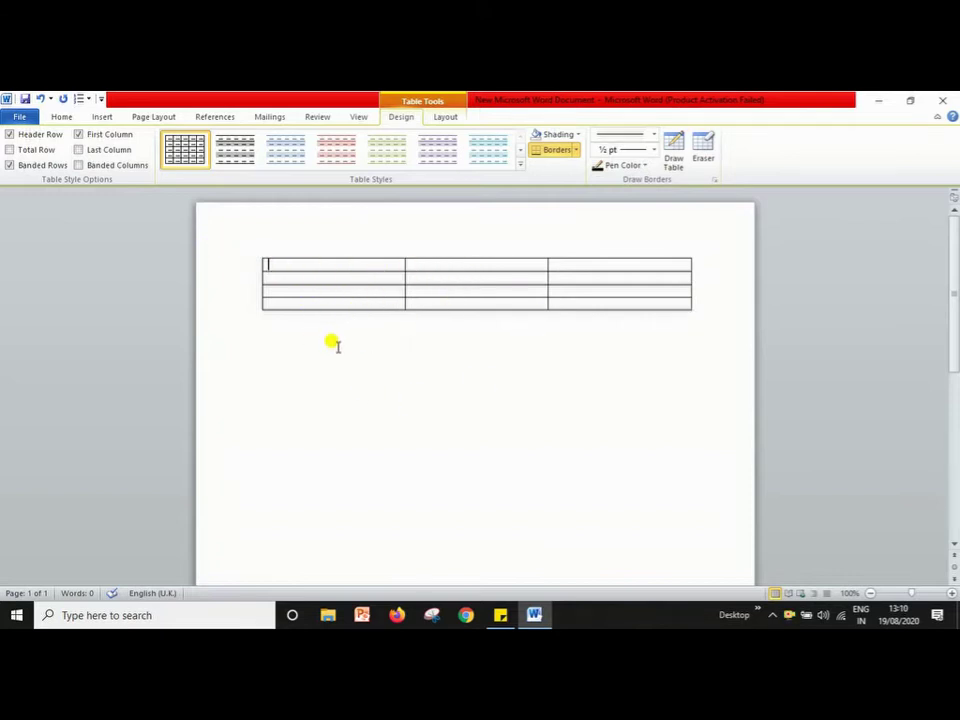
- Try nesting a table of 3 columns and 4 rows inside the first cell of the existing table, and undo it
left_click(103, 117)
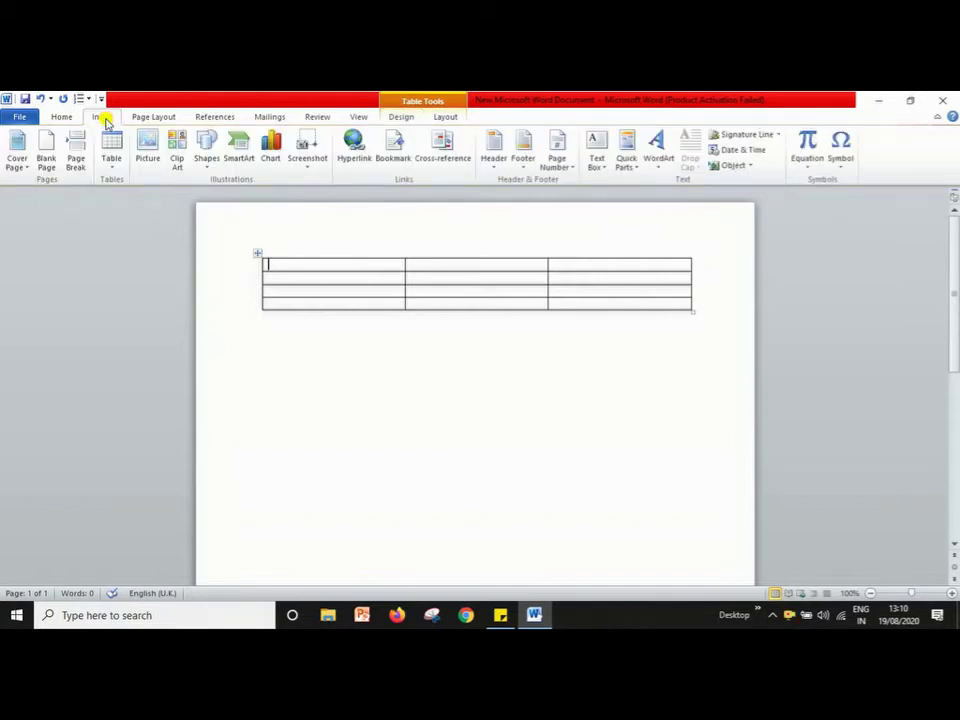
left_click(115, 168)
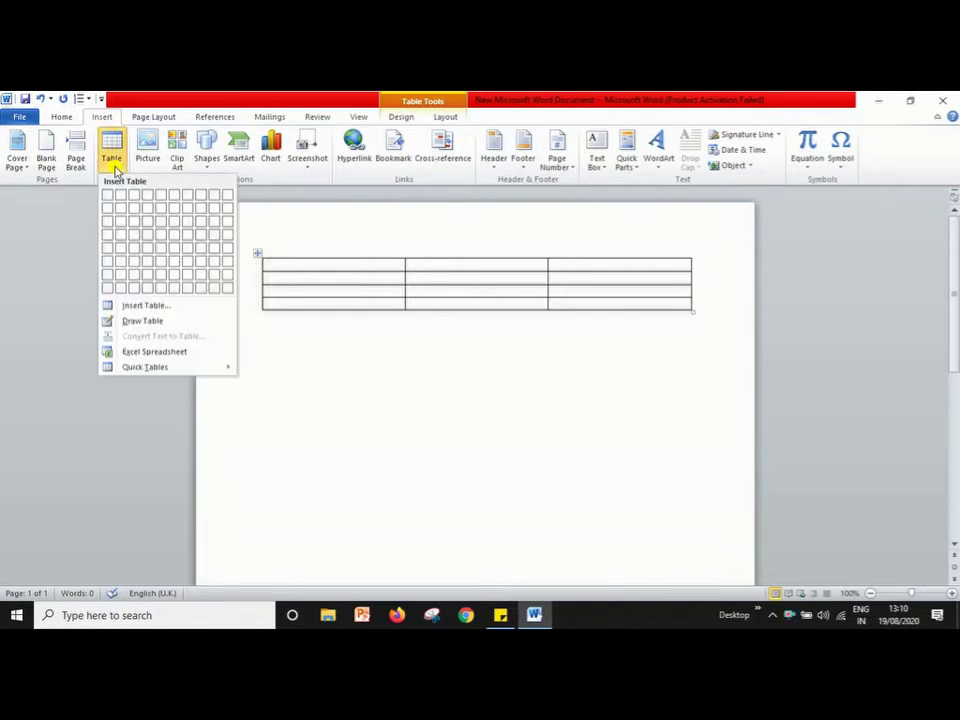
left_click(148, 307)
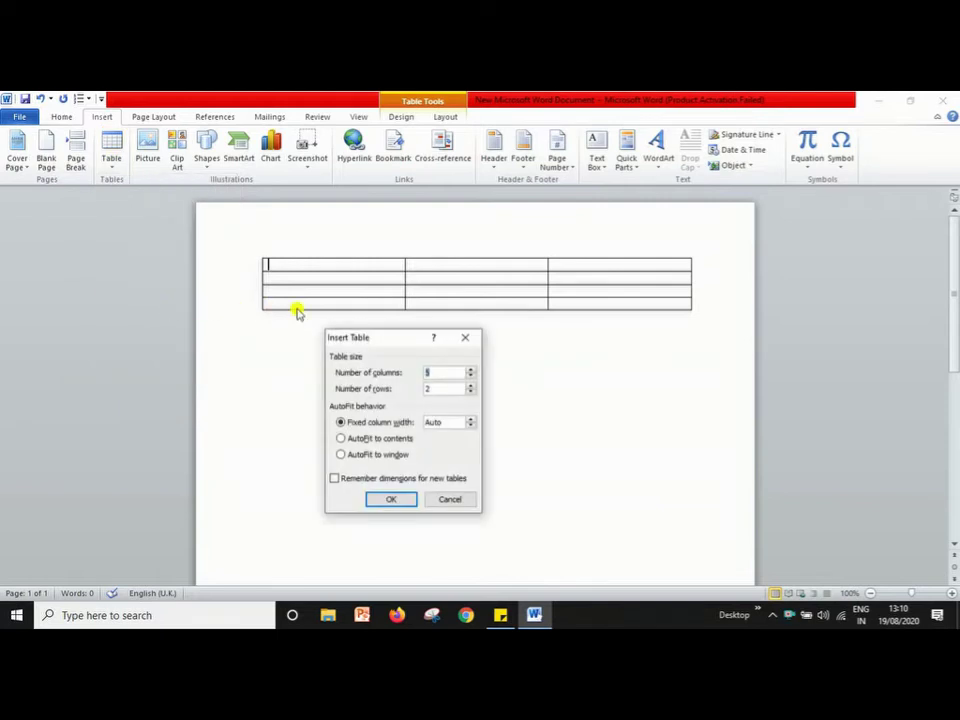
left_click_drag(403, 338, 434, 272)
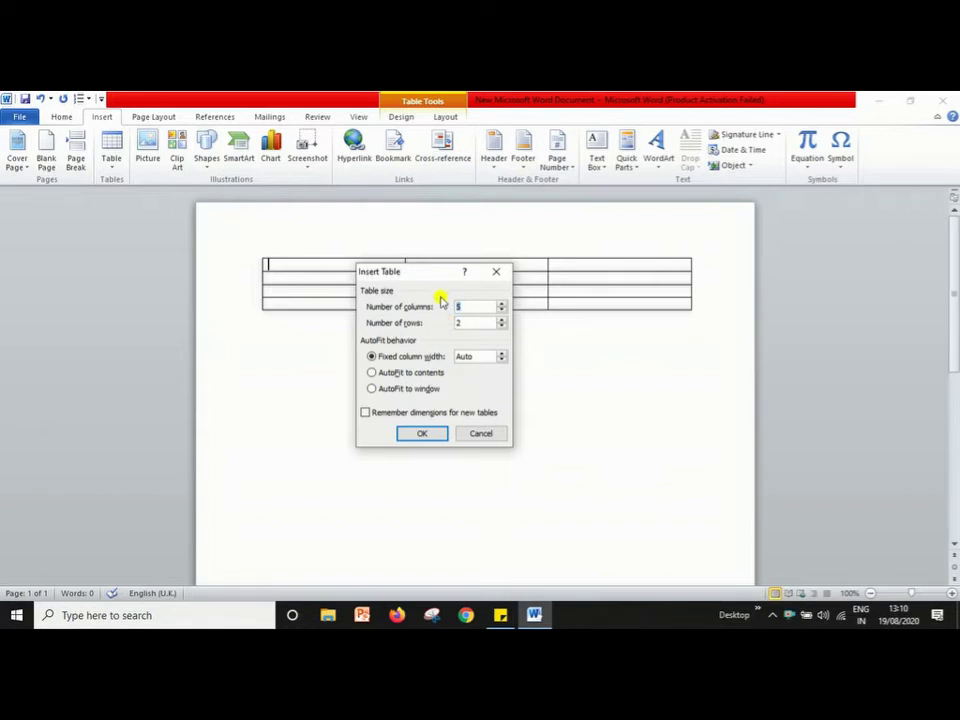
left_click(459, 307)
left_click(501, 303)
left_click(501, 303)
left_click(501, 303)
left_click(501, 318)
left_click(502, 318)
left_click(428, 433)
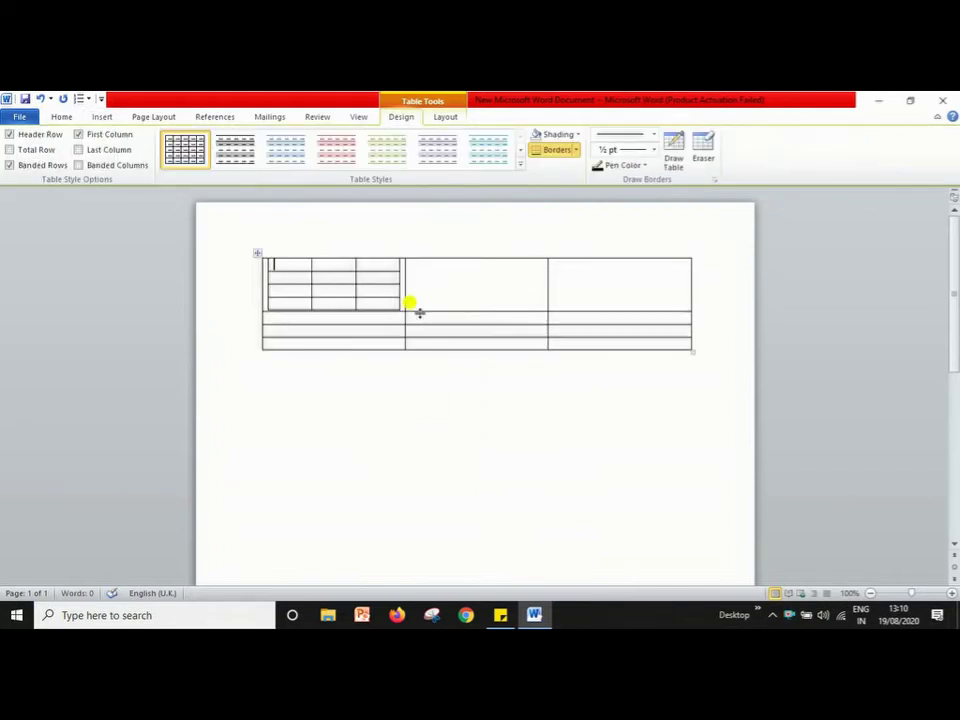
key("ctrl+z")
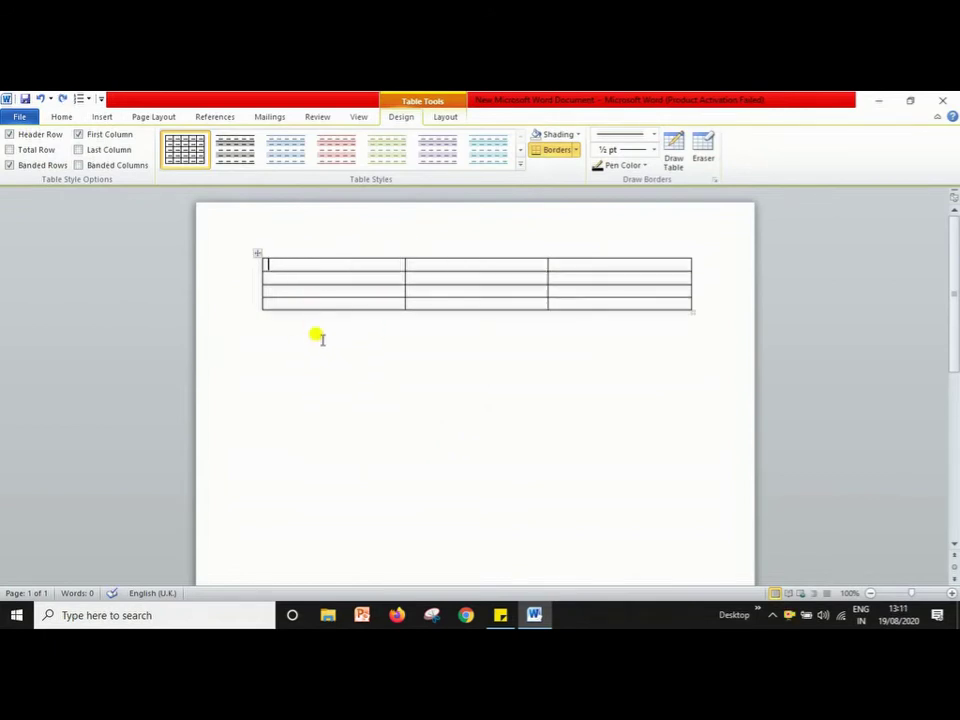
- Insert a second table with 7 columns and 5 rows in the empty area below the first table
left_click(273, 362)
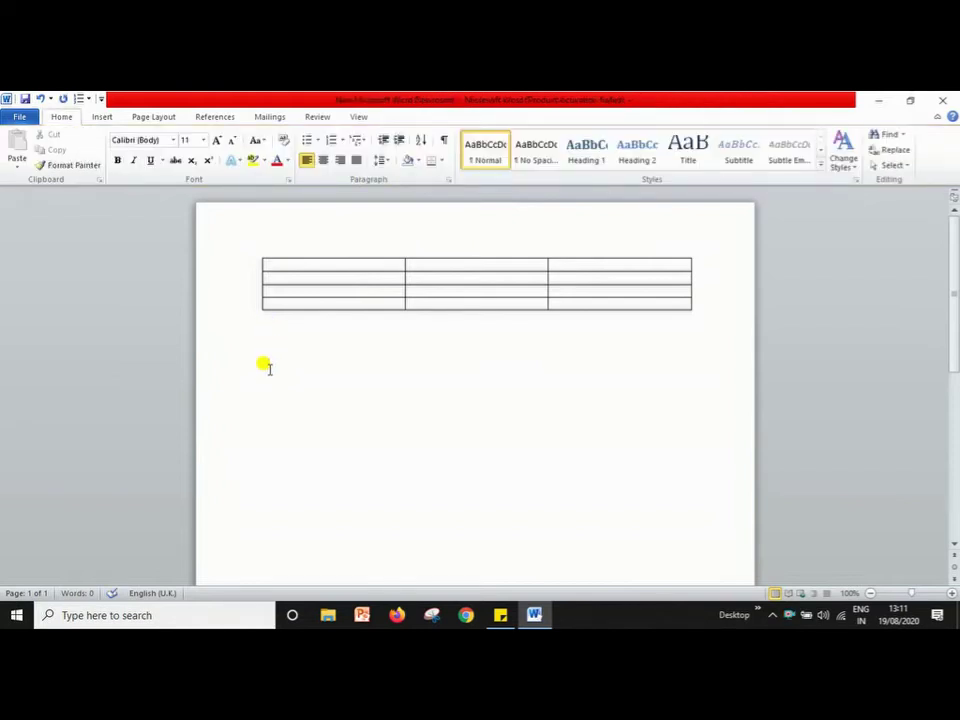
left_click(105, 118)
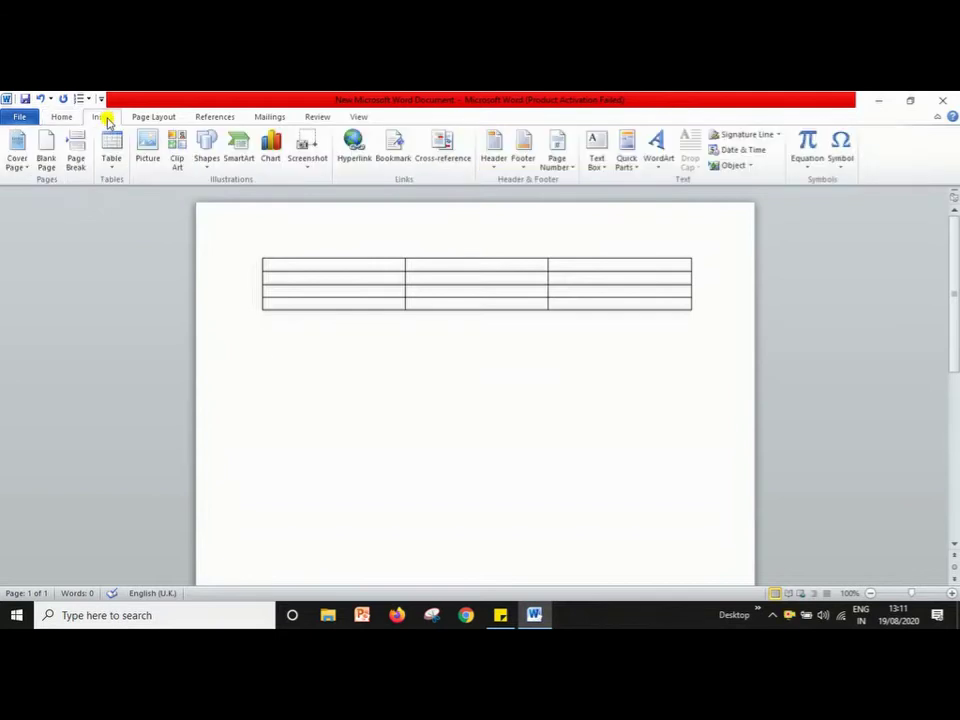
left_click(117, 166)
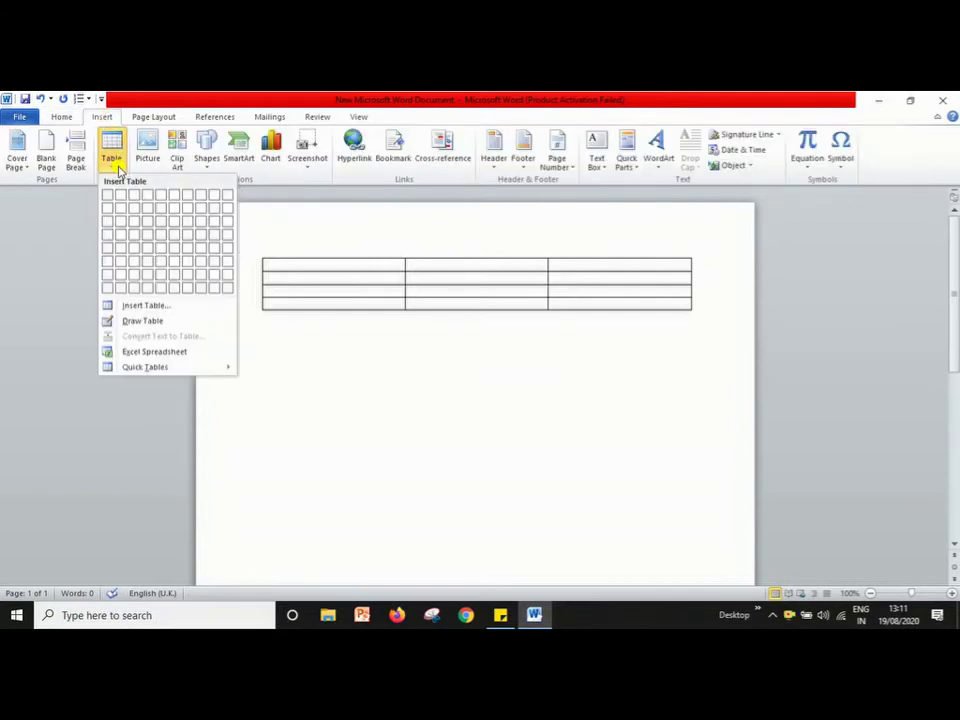
left_click(146, 306)
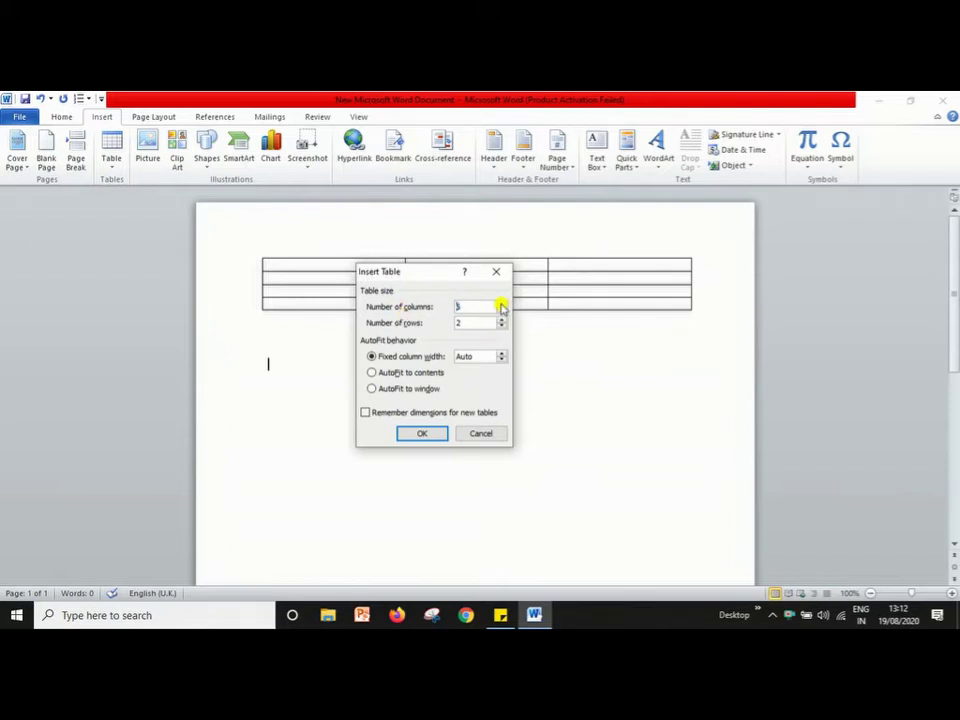
left_click(501, 302)
left_click(501, 302)
left_click(502, 318)
type("5")
left_click(427, 432)
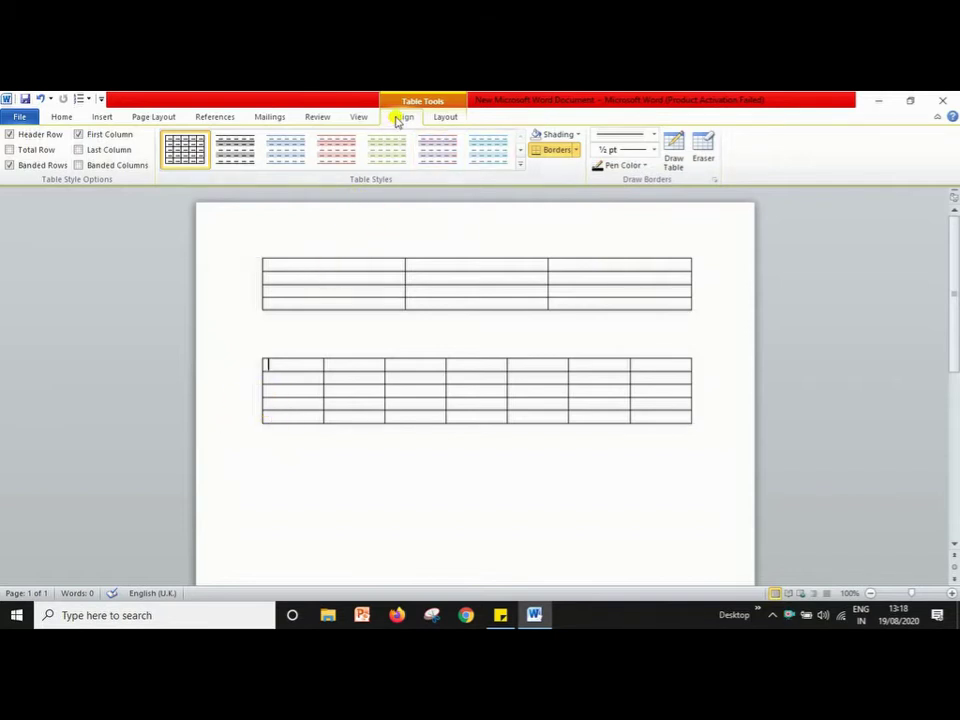
- Draw extra lines in the second table, splitting its first and last two columns vertically and adding a row at its bottom edge
left_click(674, 156)
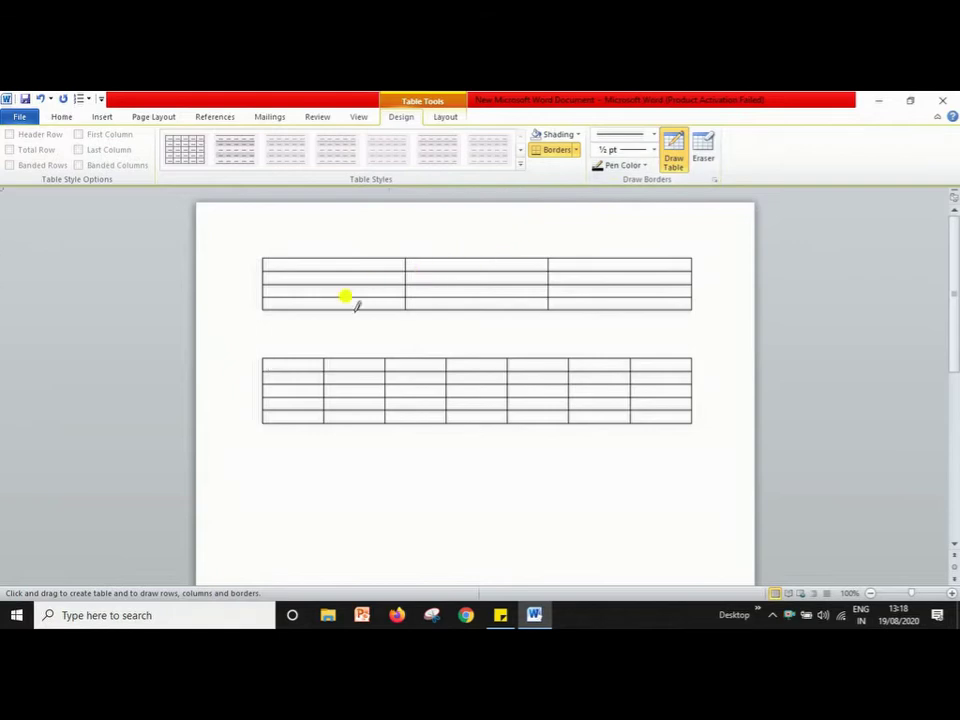
mouse_move(286, 358)
left_mouse_down()
mouse_move(292, 420)
mouse_move(418, 383)
mouse_move(468, 380)
mouse_move(604, 396)
mouse_move(608, 436)
left_mouse_up()
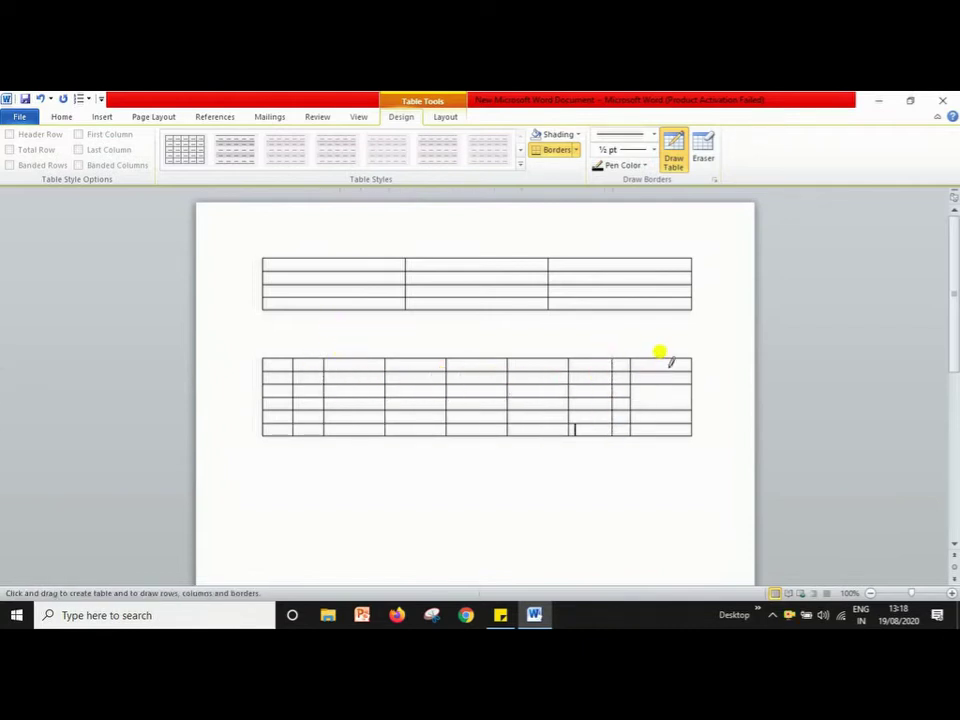
left_click_drag(671, 362, 669, 434)
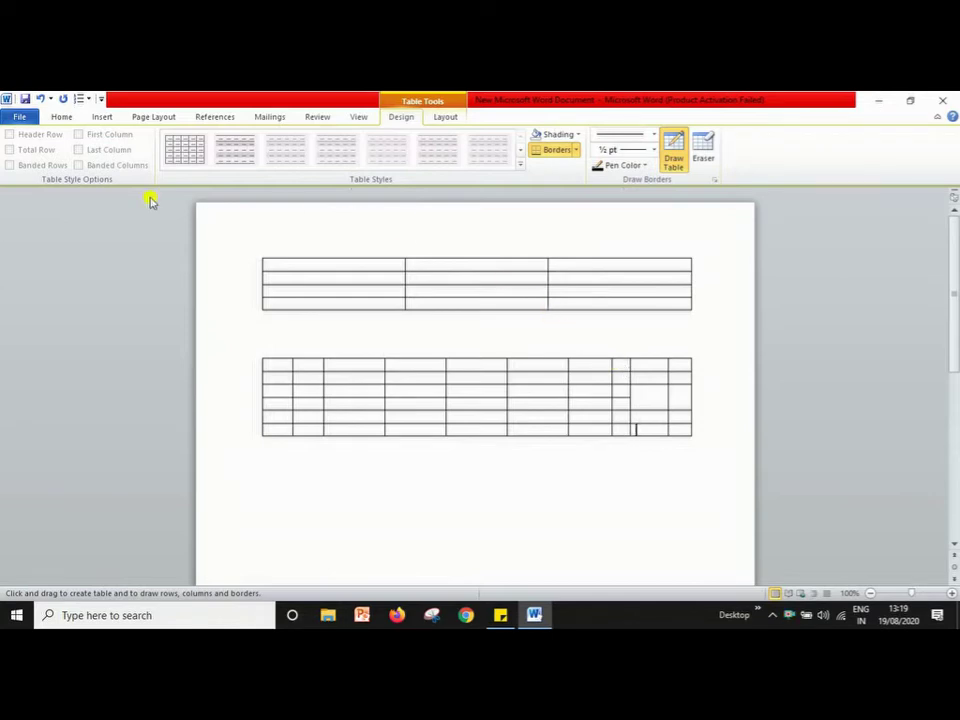
- Browse the built-in quick tables and insert the Calendar 2 design into the current cell in the second table's bottom row
left_click(106, 118)
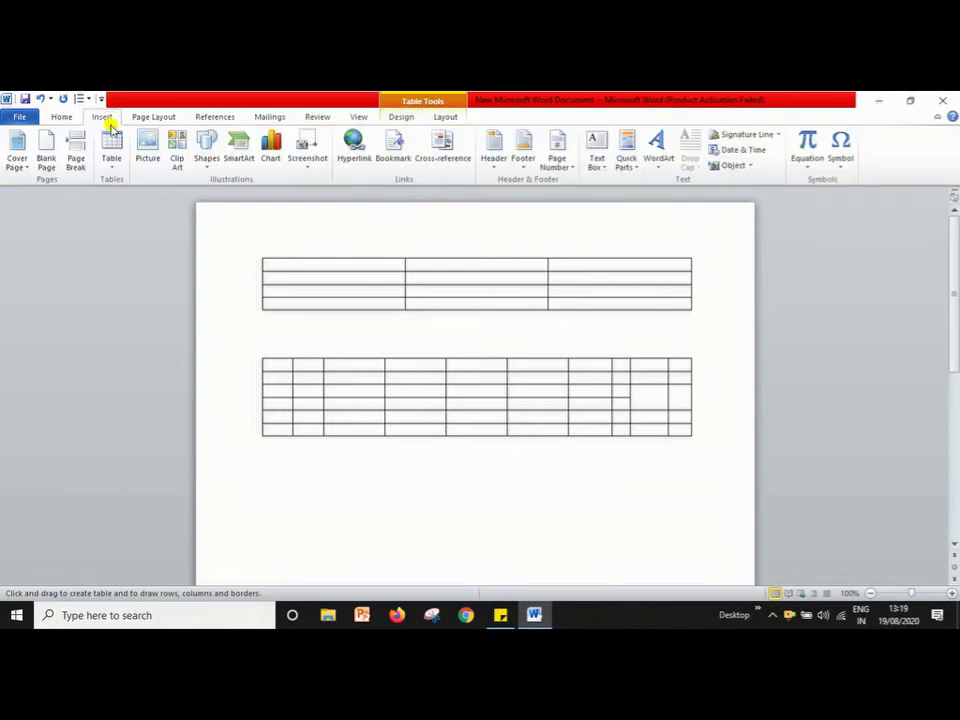
left_click(112, 161)
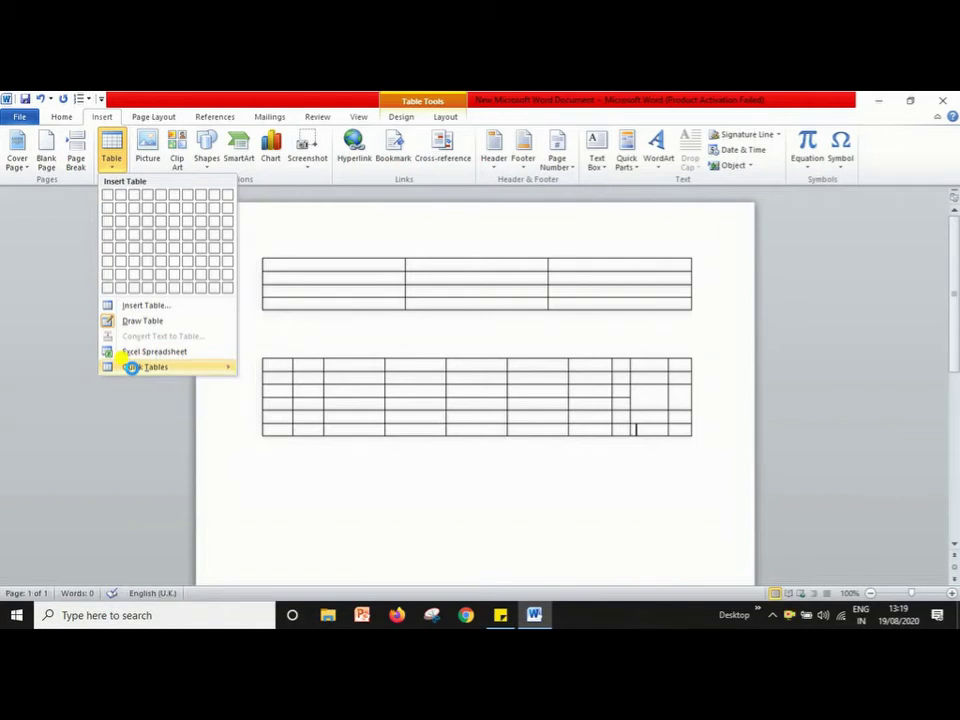
mouse_move(133, 368)
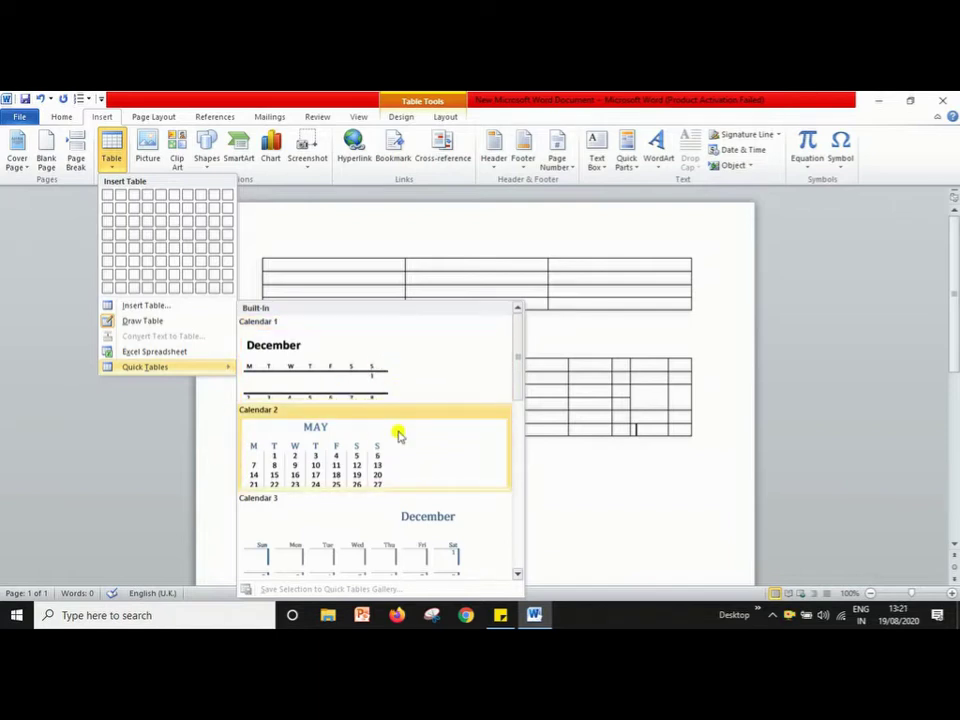
scroll(382, 420, "down", 3)
scroll(382, 420, "down", 3)
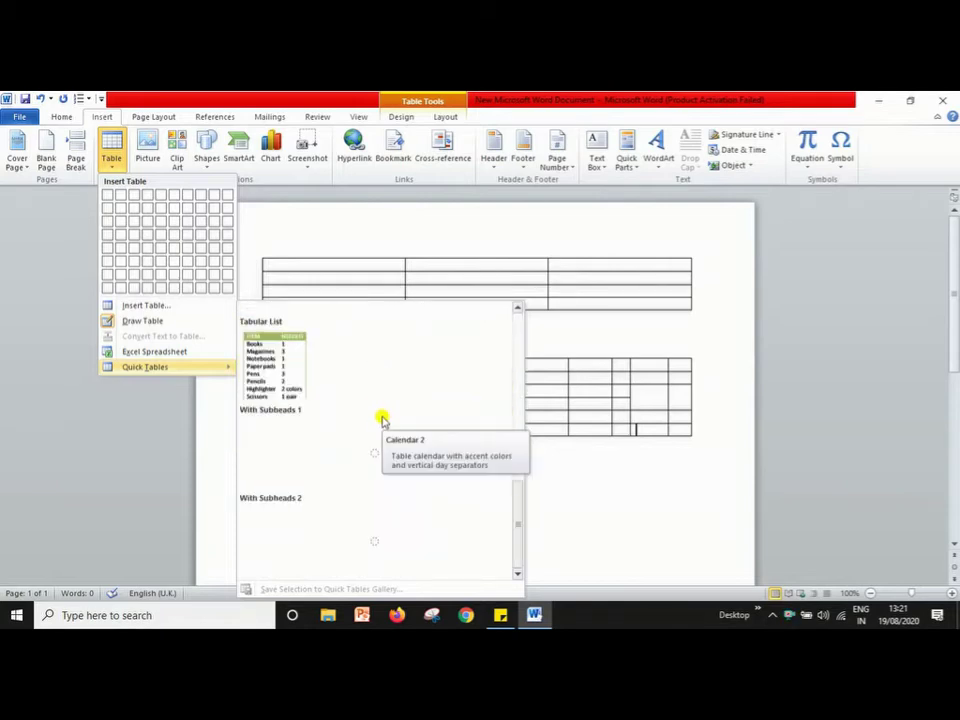
scroll(382, 420, "up", 6)
scroll(382, 420, "down", 5)
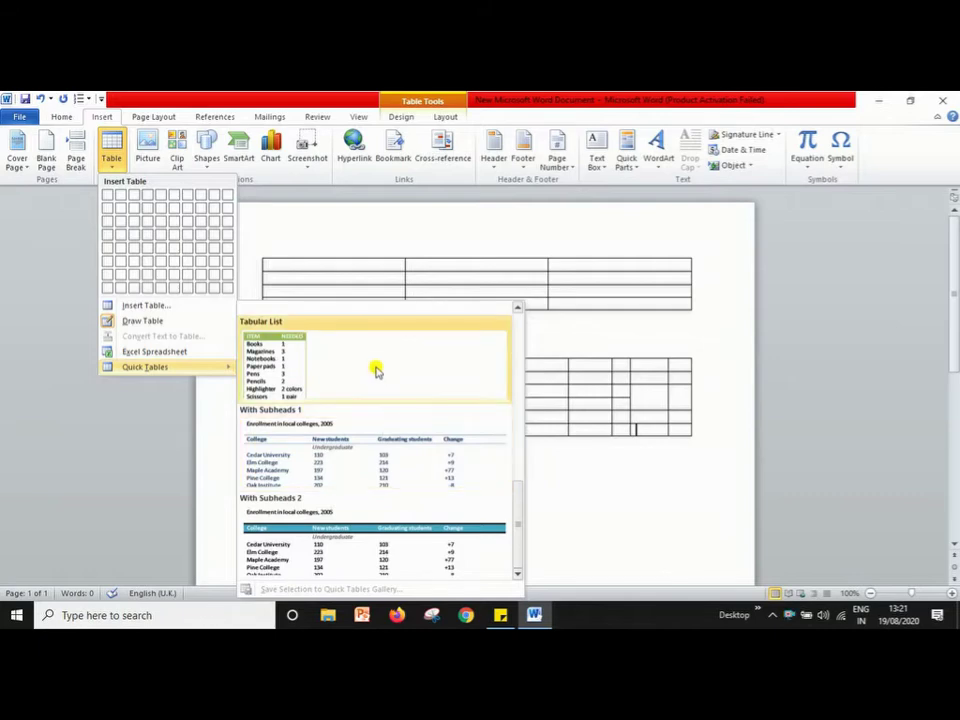
scroll(355, 495, "up", 5)
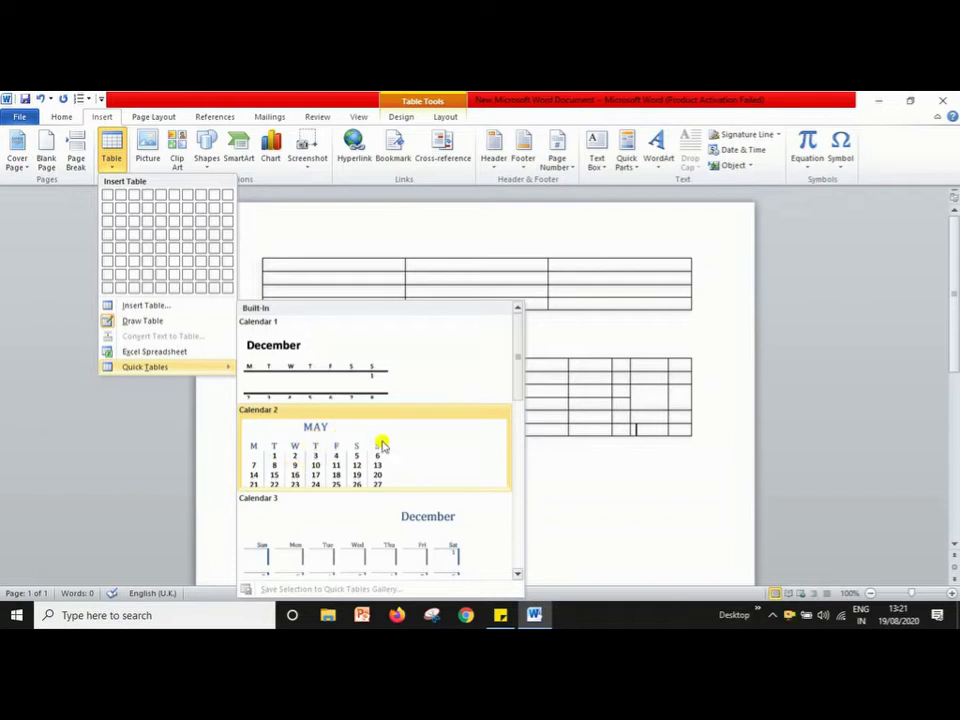
left_click(309, 438)
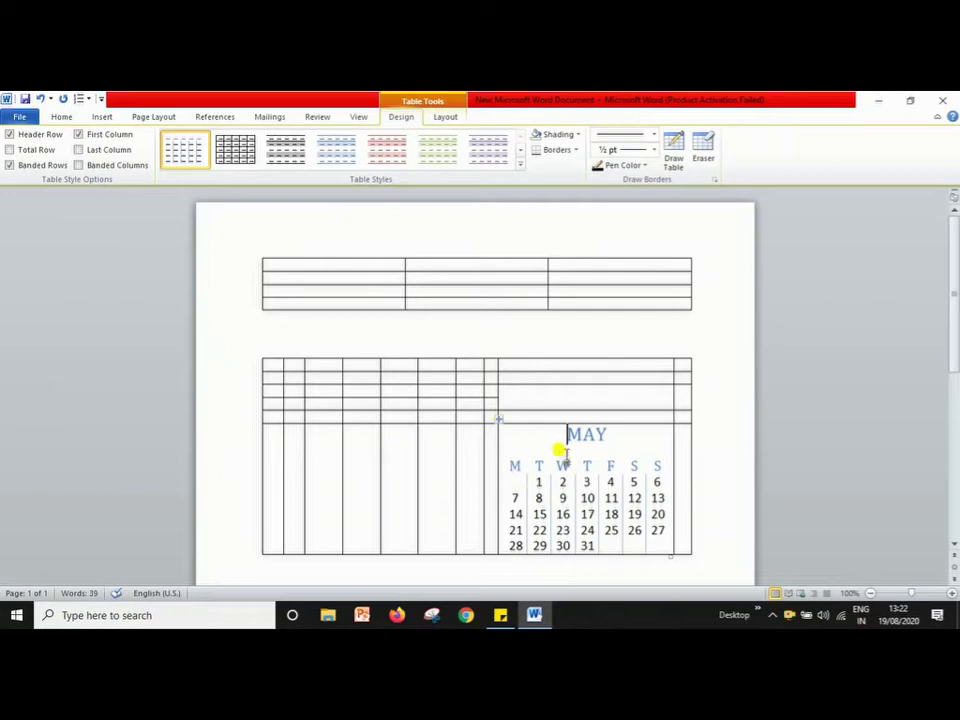
- Insert another Calendar 2 quick table on the empty page area below the second table
scroll(555, 448, "down", 3)
scroll(556, 447, "down", 2)
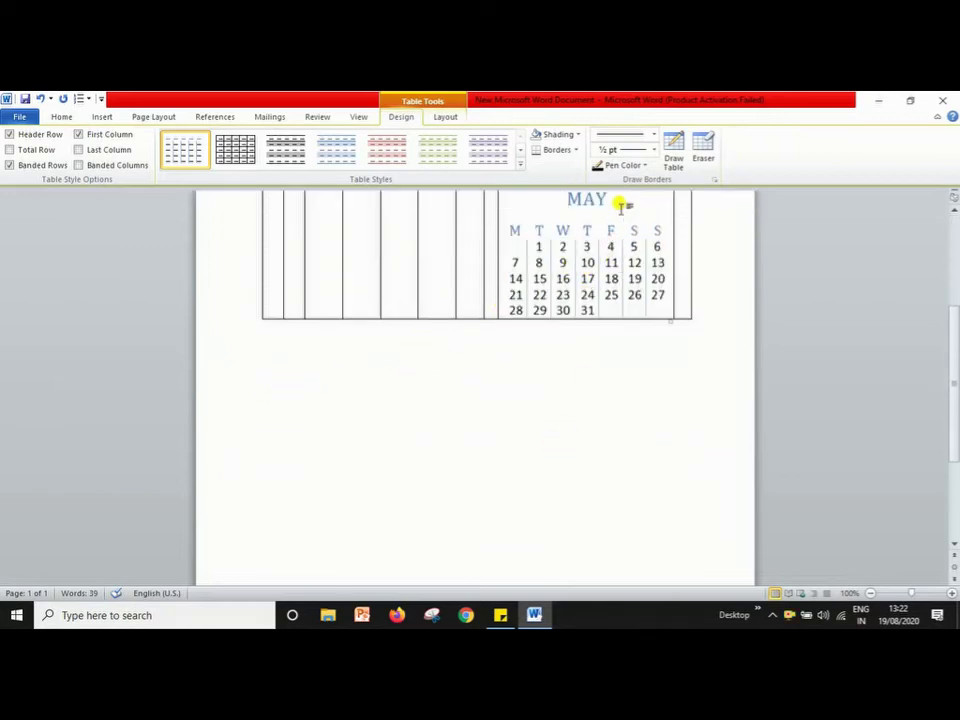
left_click(270, 378)
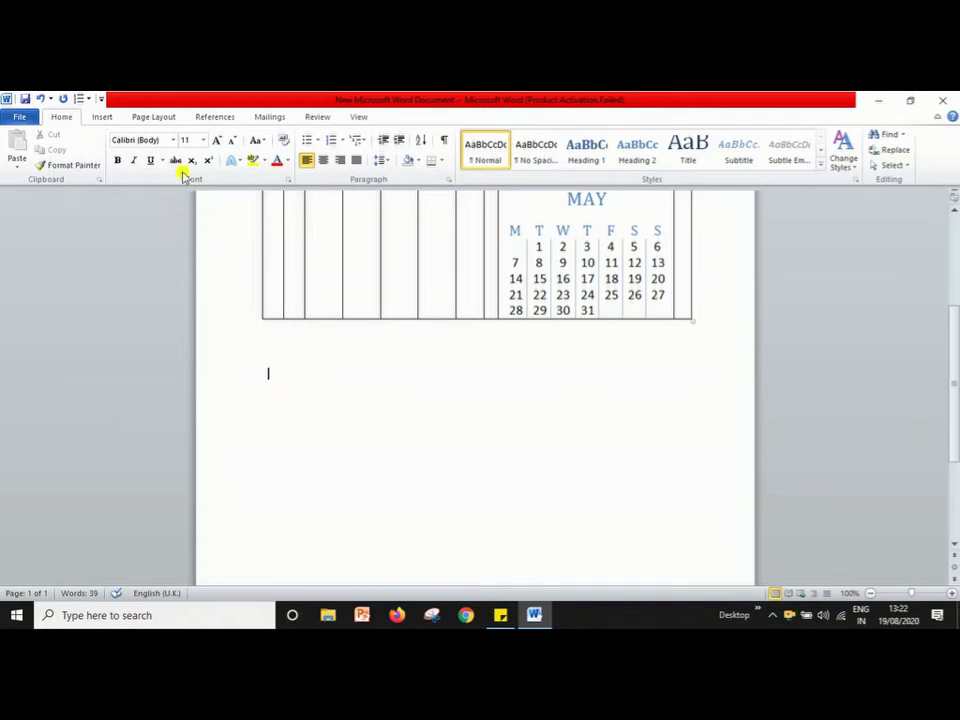
left_click(110, 118)
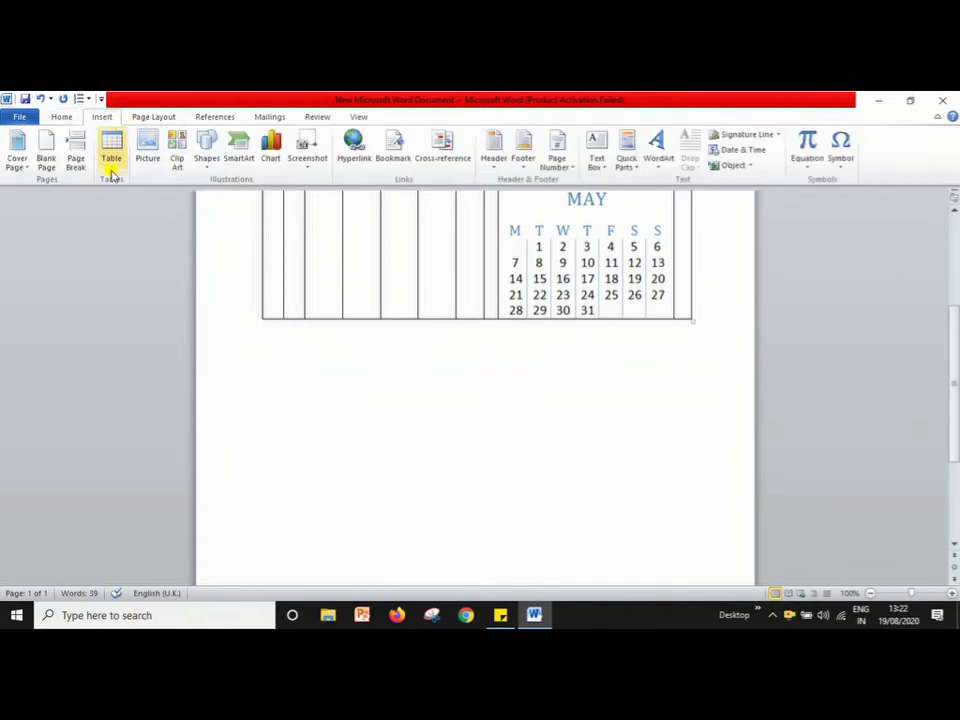
left_click(111, 158)
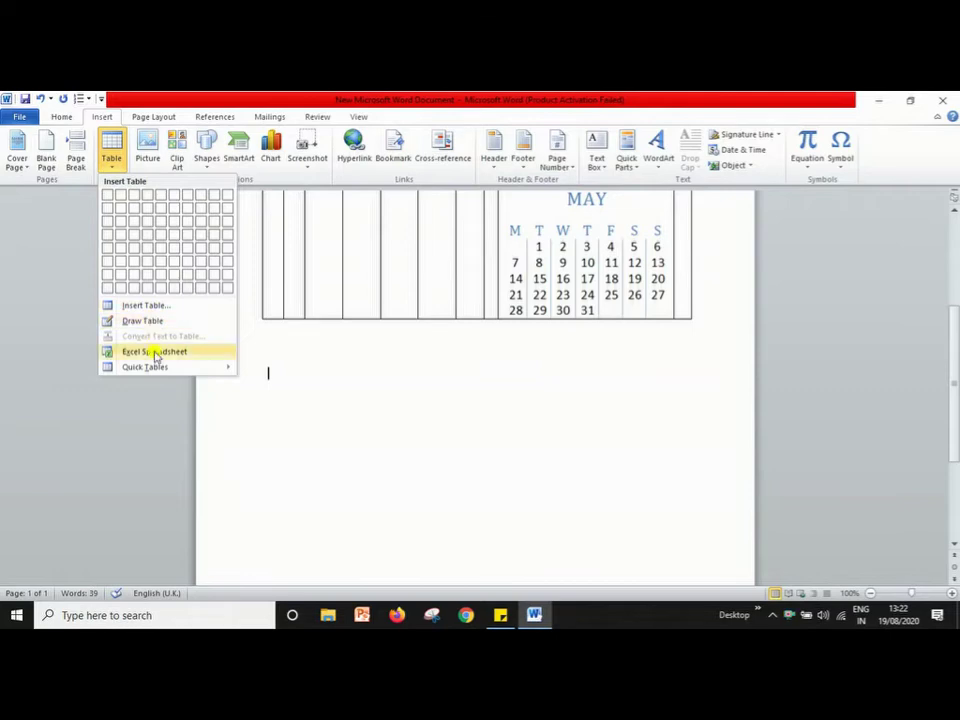
mouse_move(155, 372)
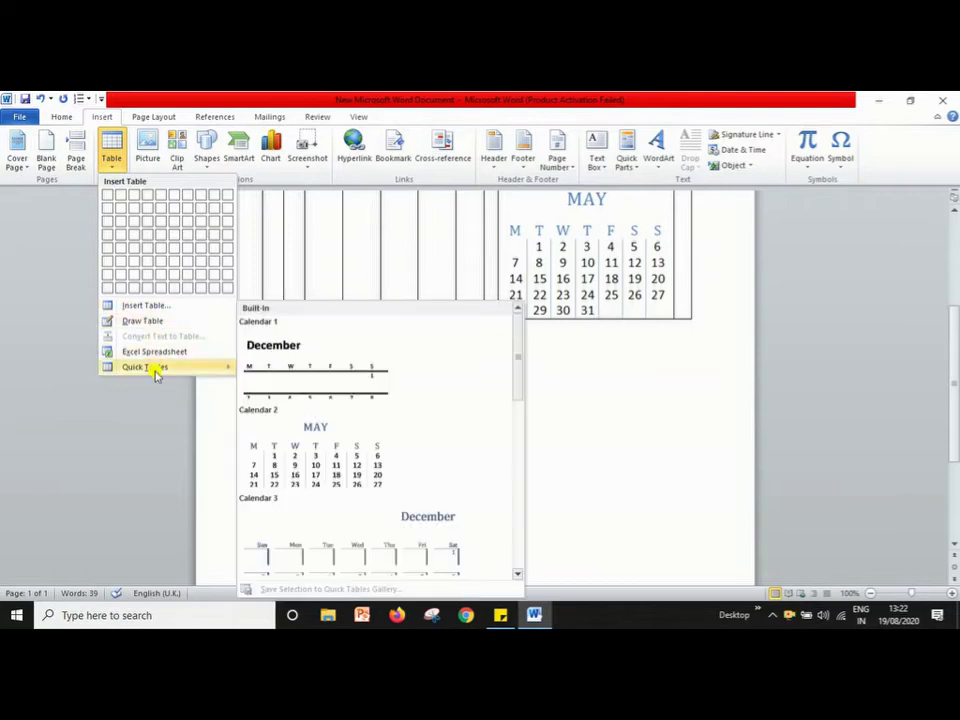
left_click(311, 455)
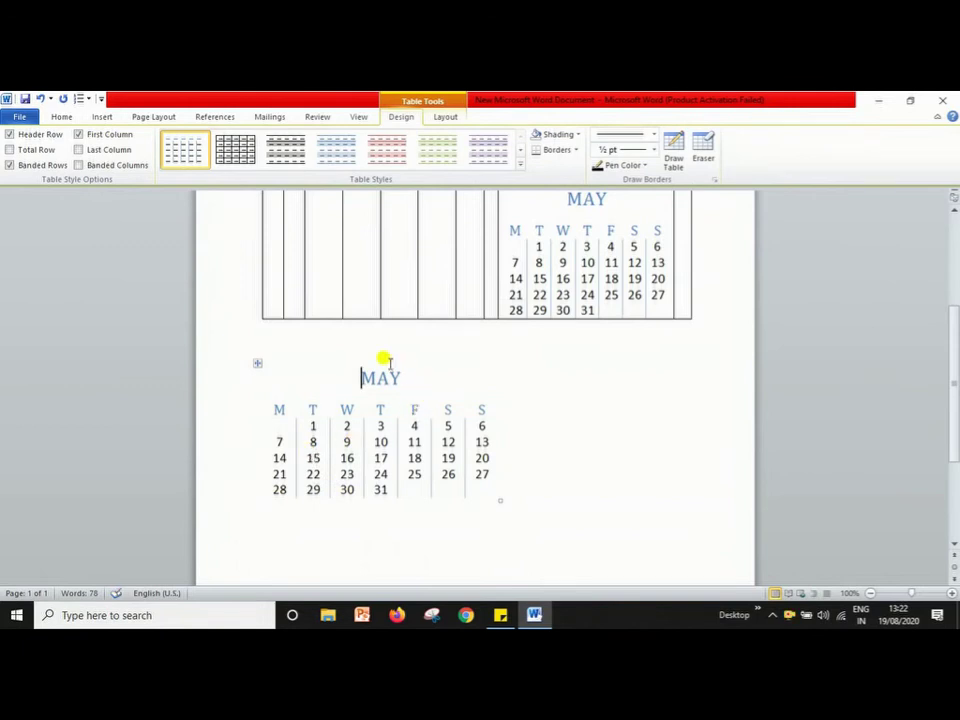
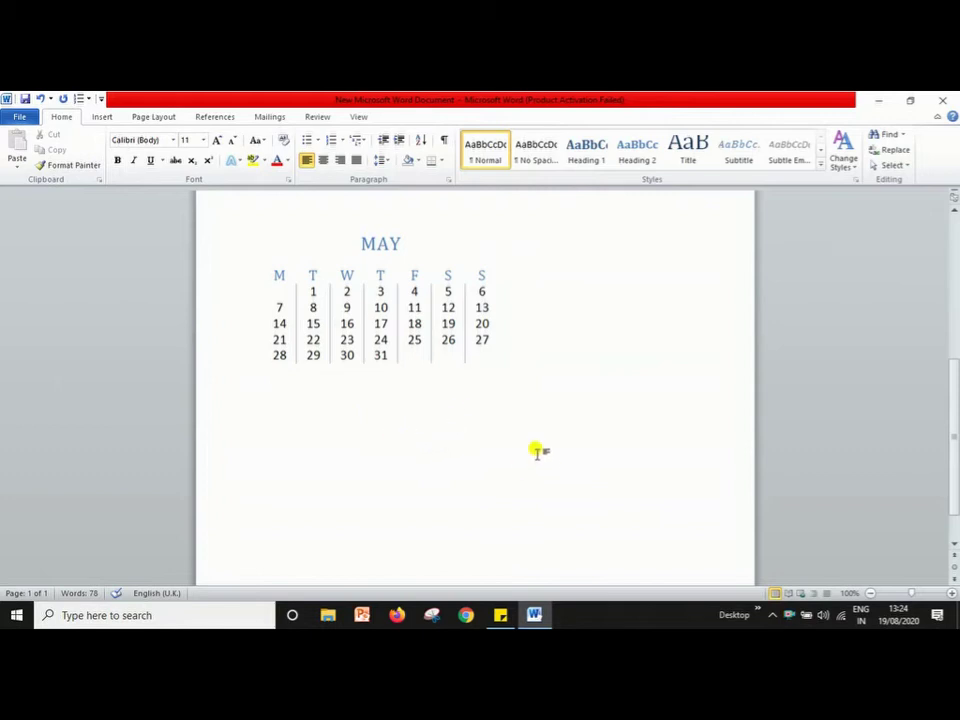
- Start a tab-separated list below the calendar with the headings Sno, items and quantity
left_click(101, 118)
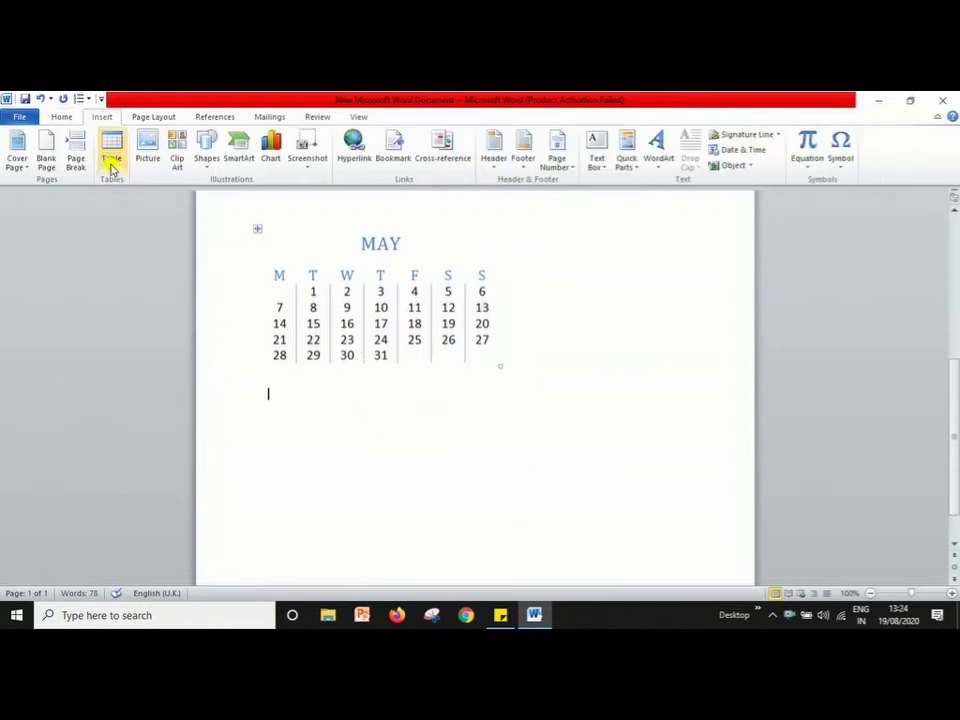
left_click(111, 158)
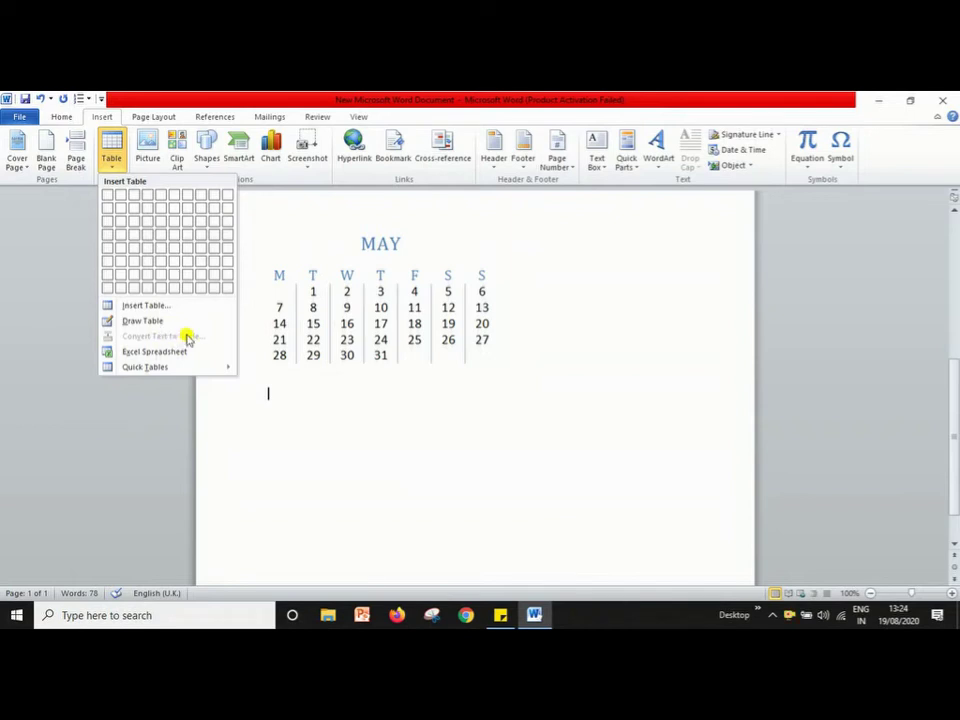
left_click(342, 415)
type("Sno")
key("Tab")
type("items")
key("Tab")
type("qun")
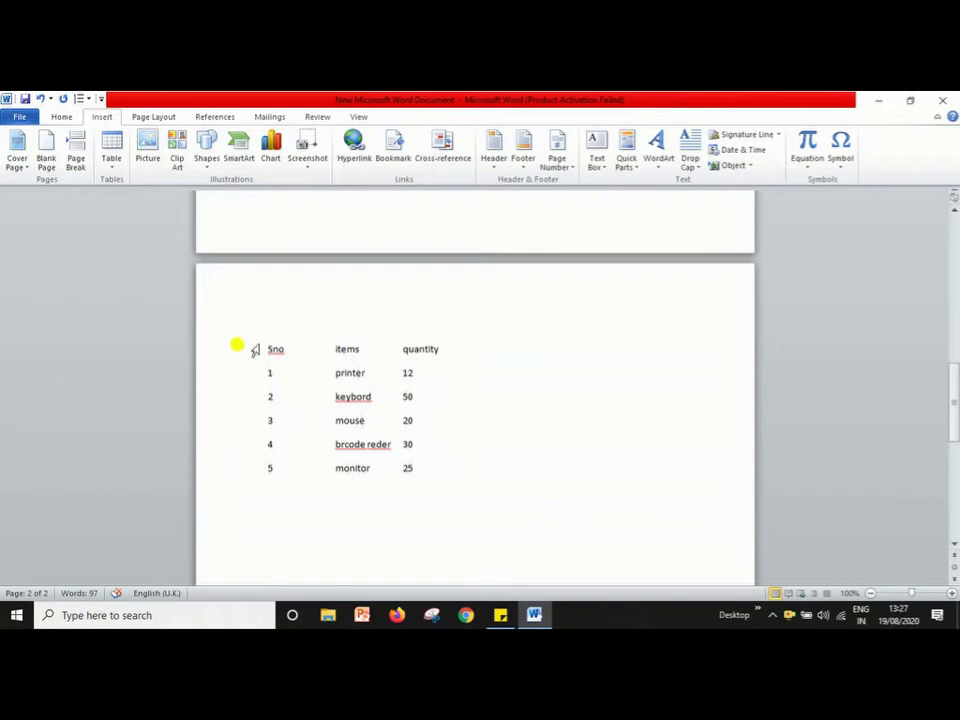
- Convert the whole tab-separated item list into a table with 6 columns, auto fixed column width and text separated at tabs
left_click_drag(266, 347, 484, 470)
left_click(482, 467)
left_click_drag(266, 347, 466, 465)
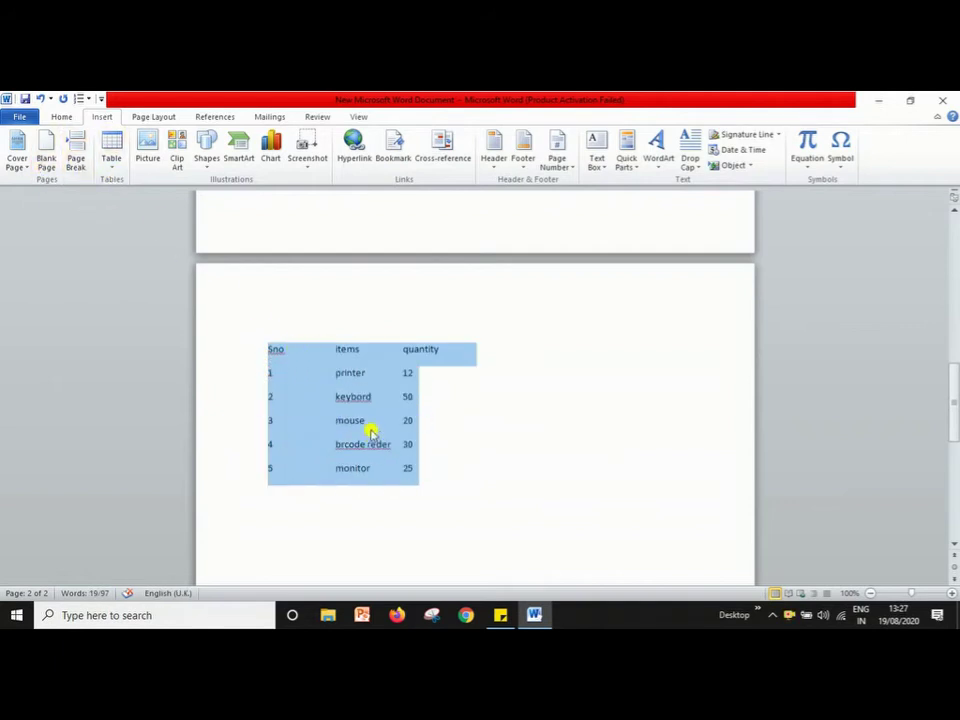
left_click(106, 166)
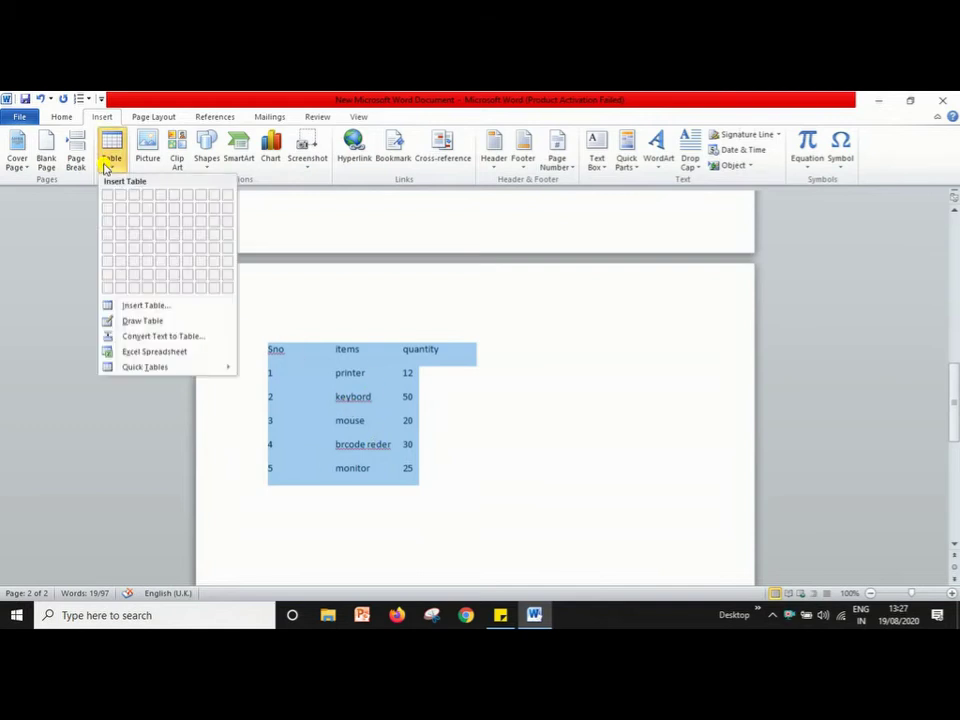
left_click(131, 337)
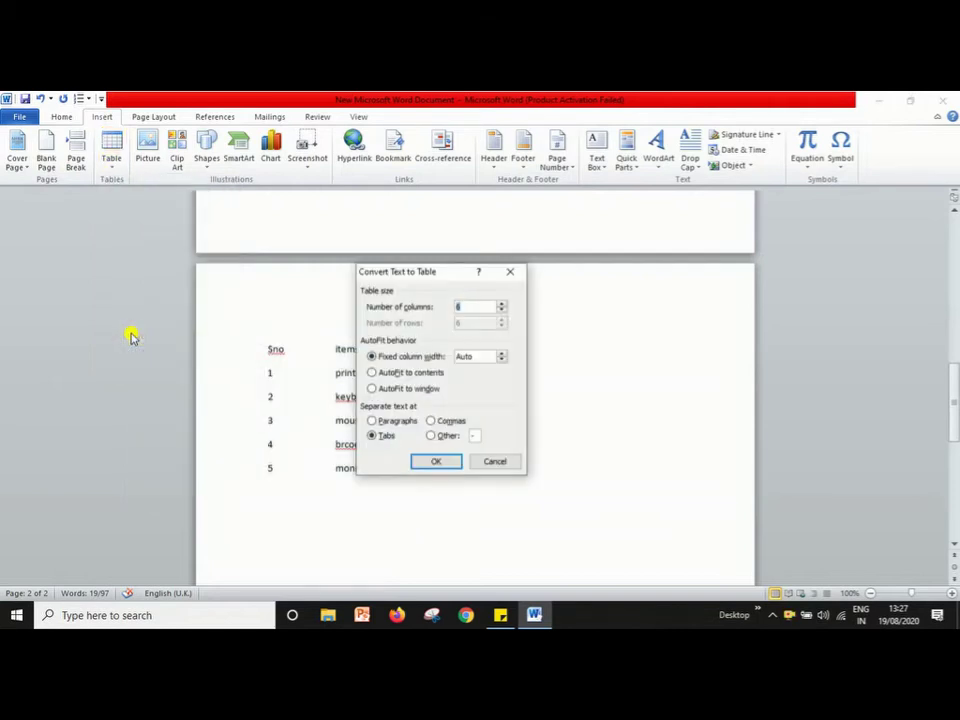
left_click(430, 461)
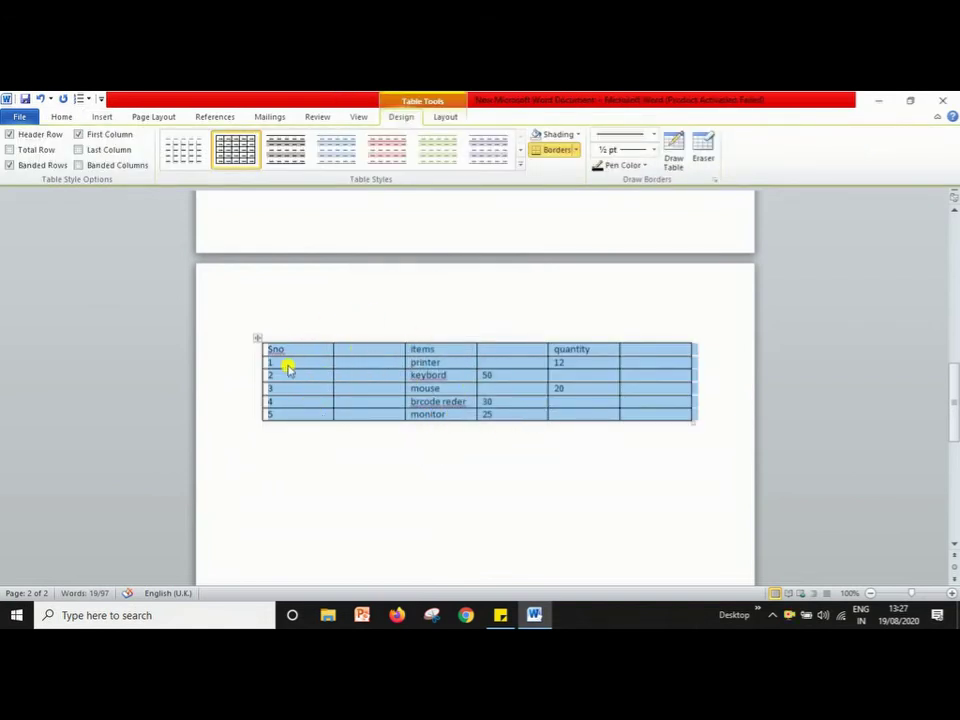
left_click(433, 461)
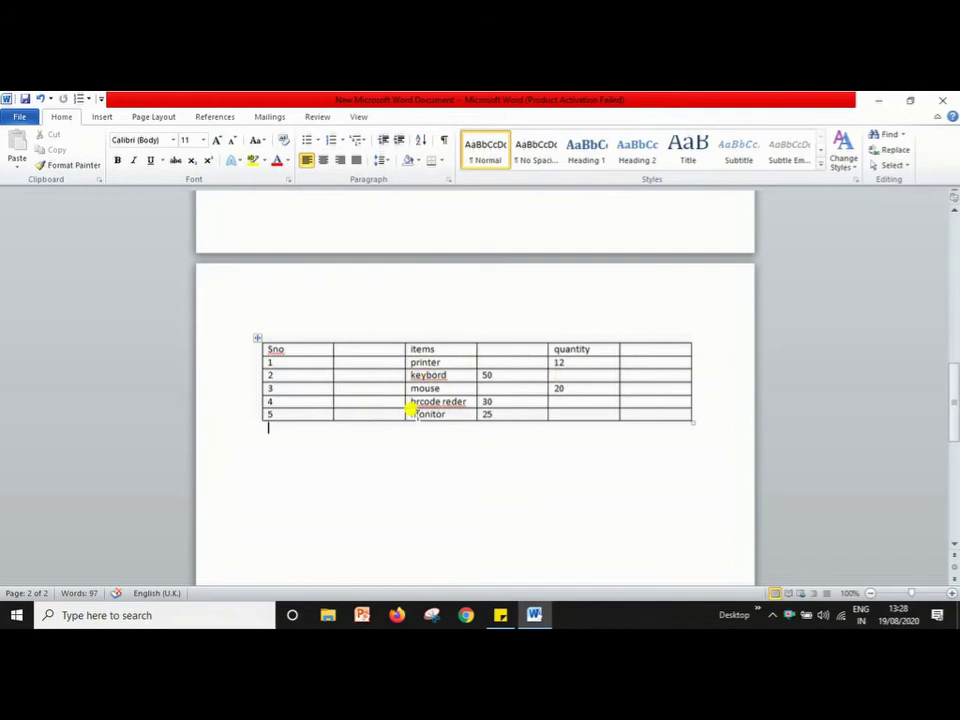
- Erase the item table's empty last column and the empty column between Sno and items
left_click(358, 116)
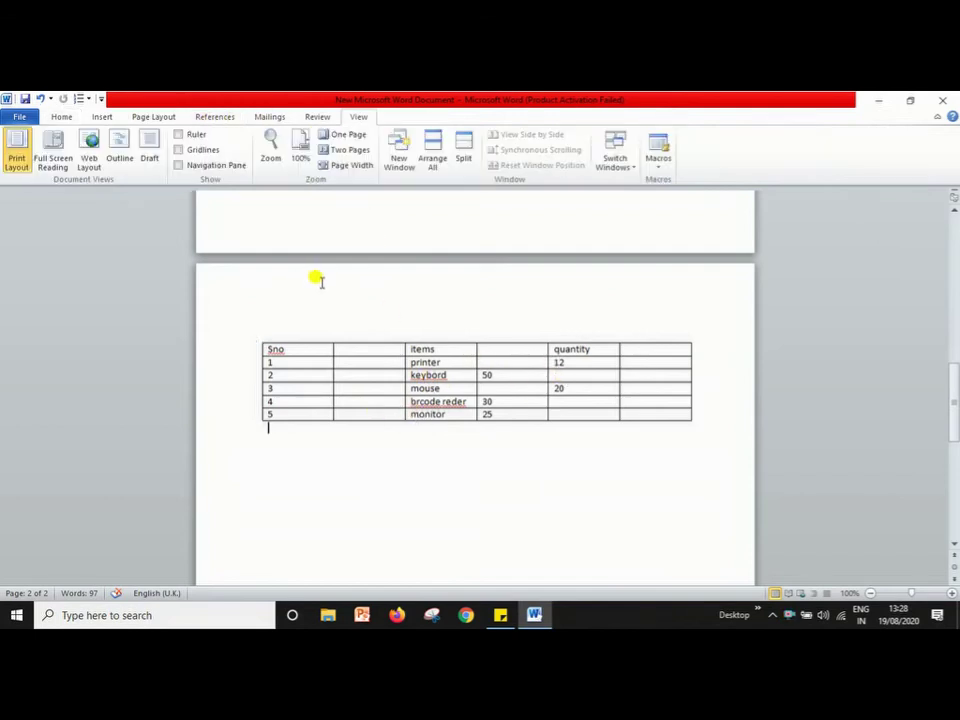
left_click(254, 338)
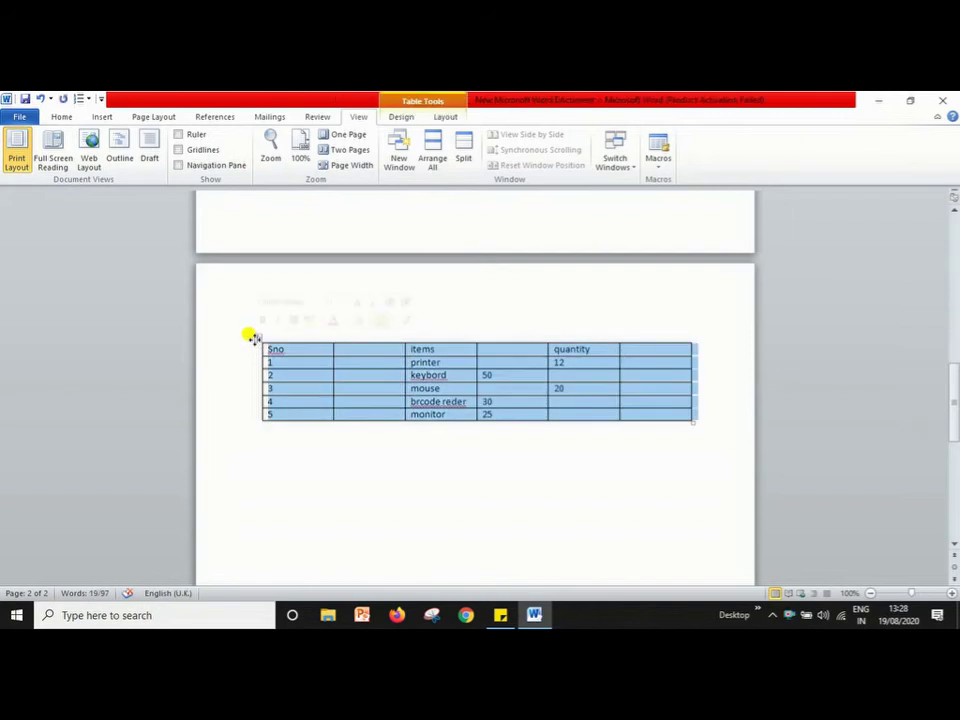
left_click(440, 117)
left_click(401, 118)
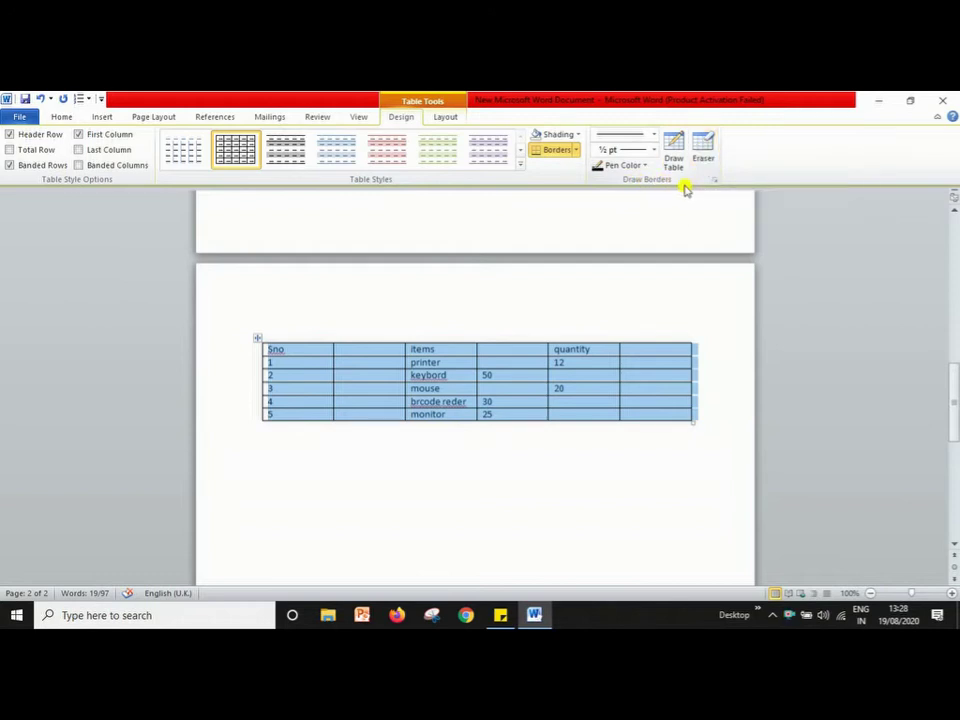
left_click(703, 148)
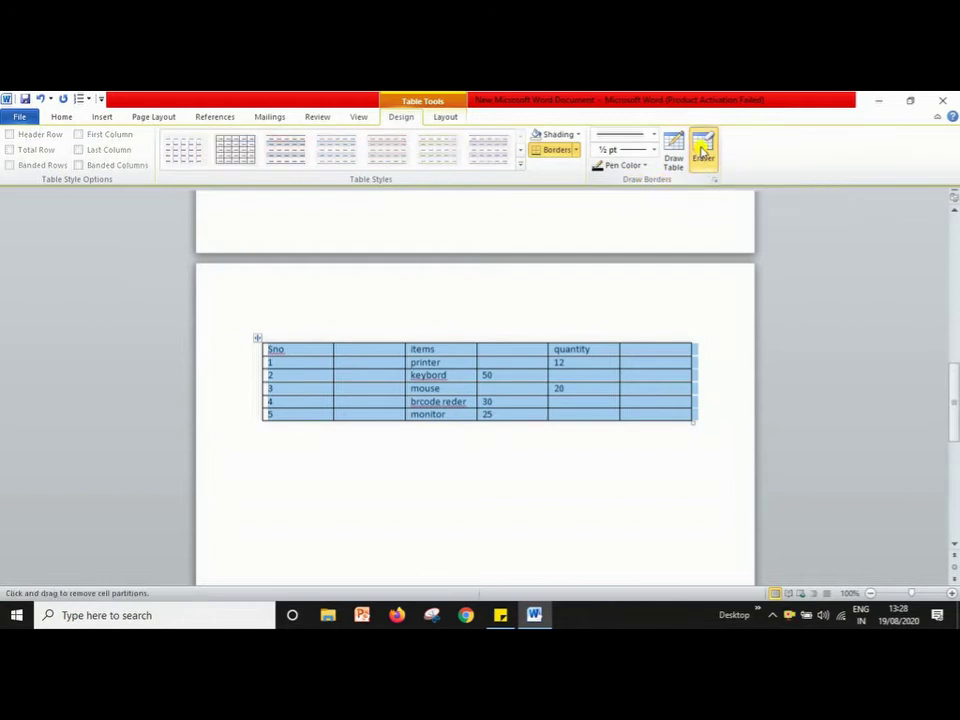
left_click_drag(656, 336, 660, 419)
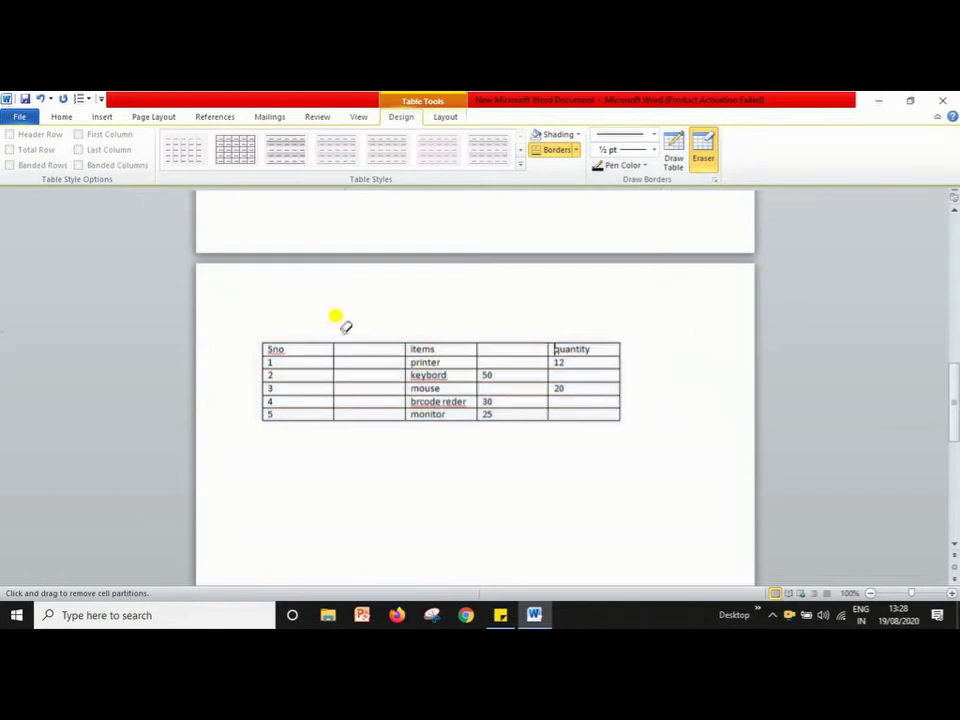
left_click_drag(369, 342, 366, 418)
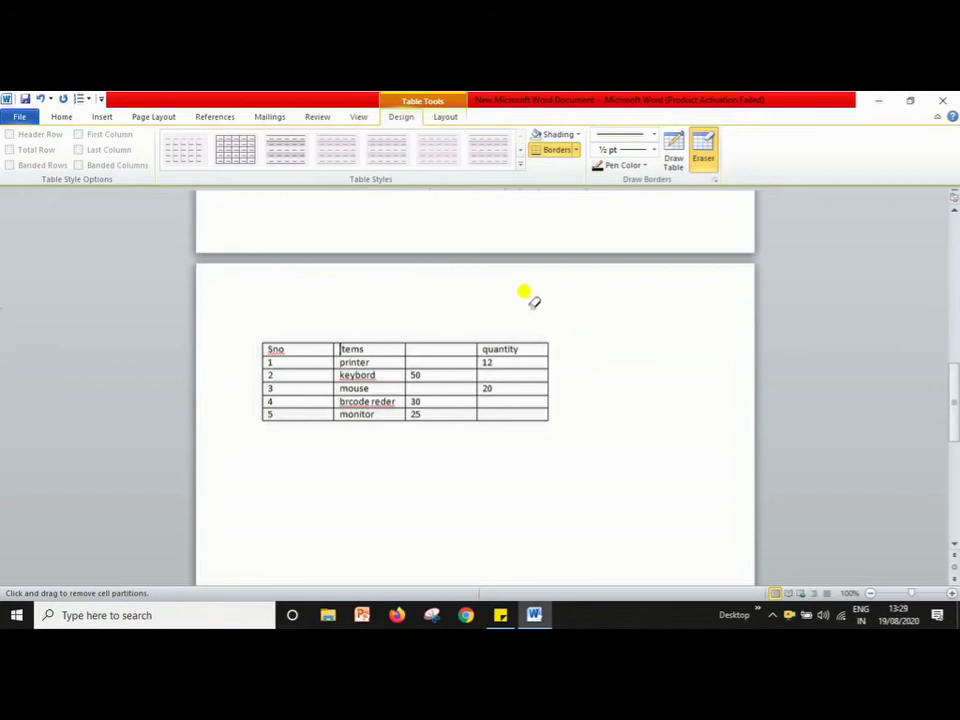
left_click(590, 348)
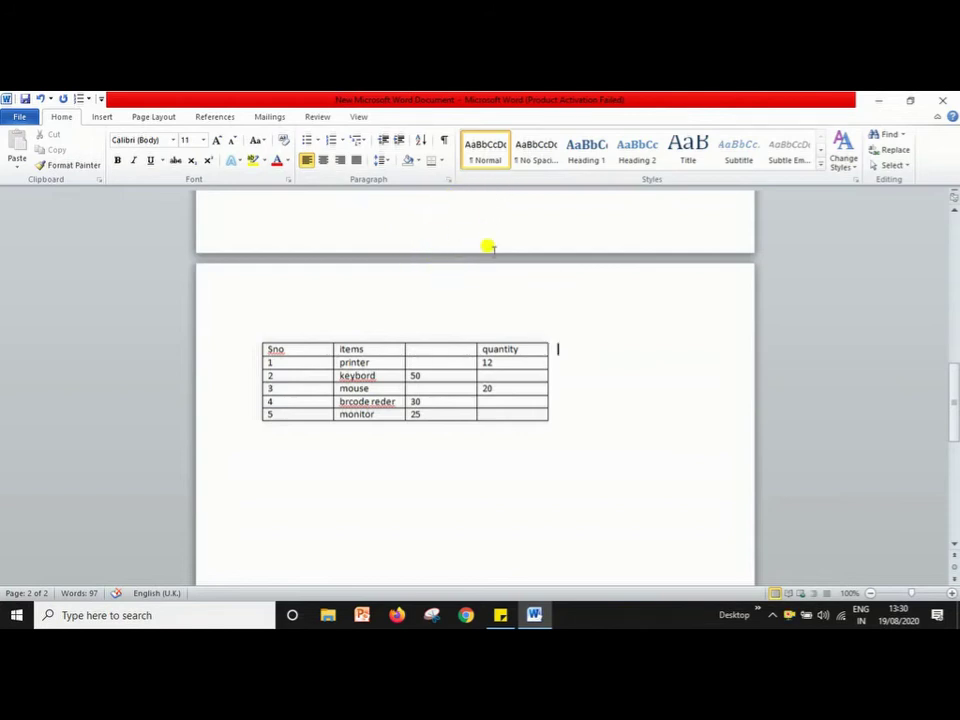
- Step forward and backward through the item table's cells, starting from the empty header cell beside quantity
left_click(418, 346)
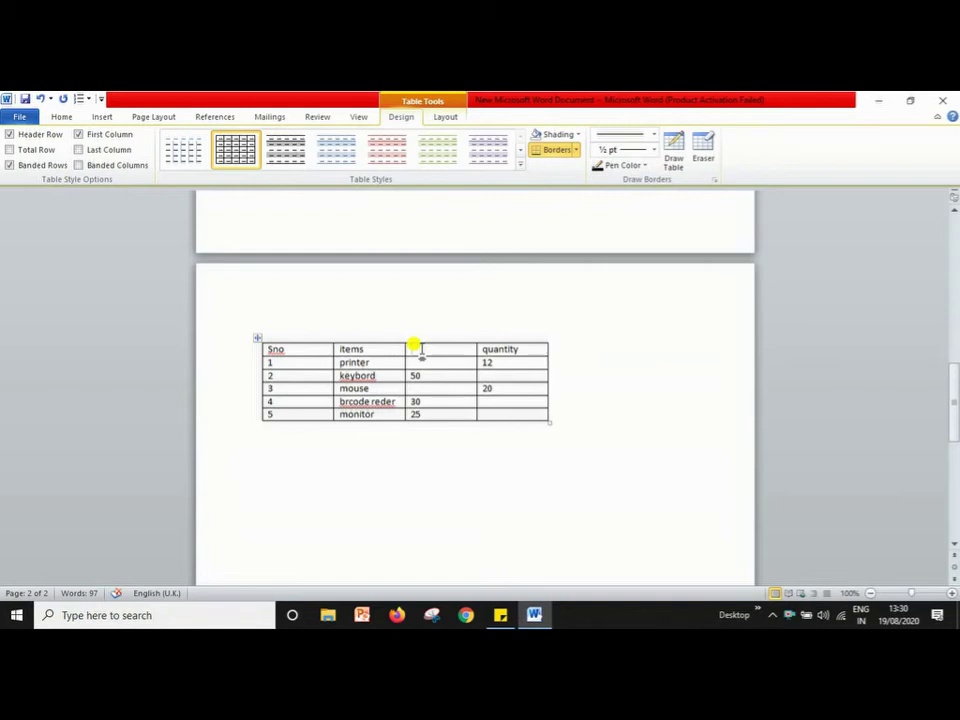
key("Tab")
key("Tab")
key("Tab")
key("Tab")
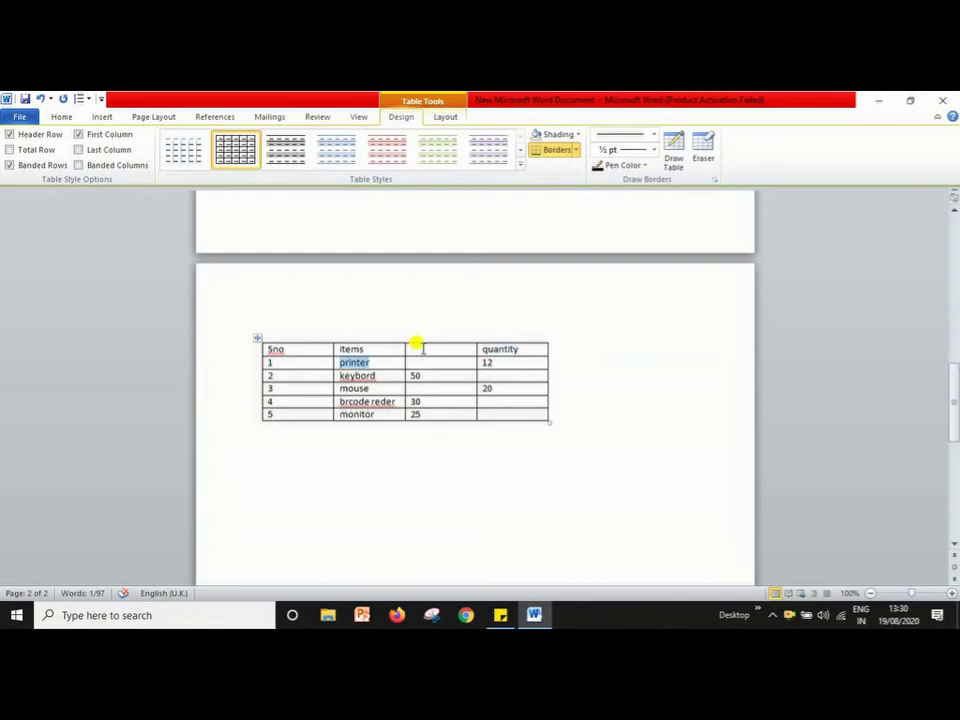
key("Tab")
key("Tab")
key("Tab")
key("shift+Tab")
key("shift+Tab")
key("shift+Tab")
key("shift+Tab")
key("shift+Tab")
key("shift+Tab")
key("shift+Tab")
key("shift+Tab")
key("shift+Tab")
key("Down")
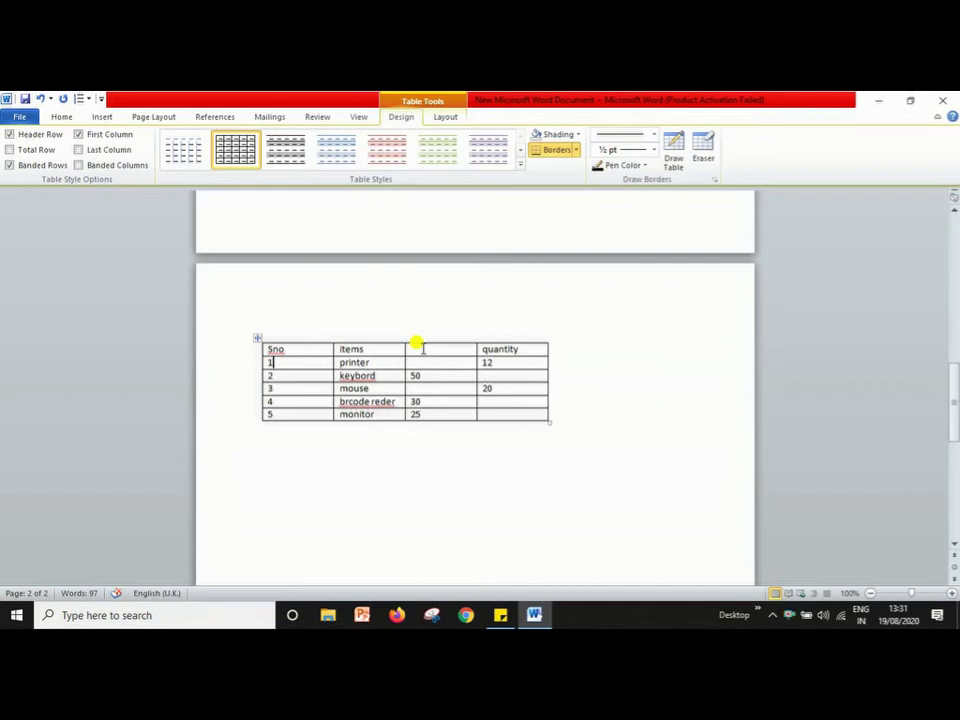
left_click(347, 484)
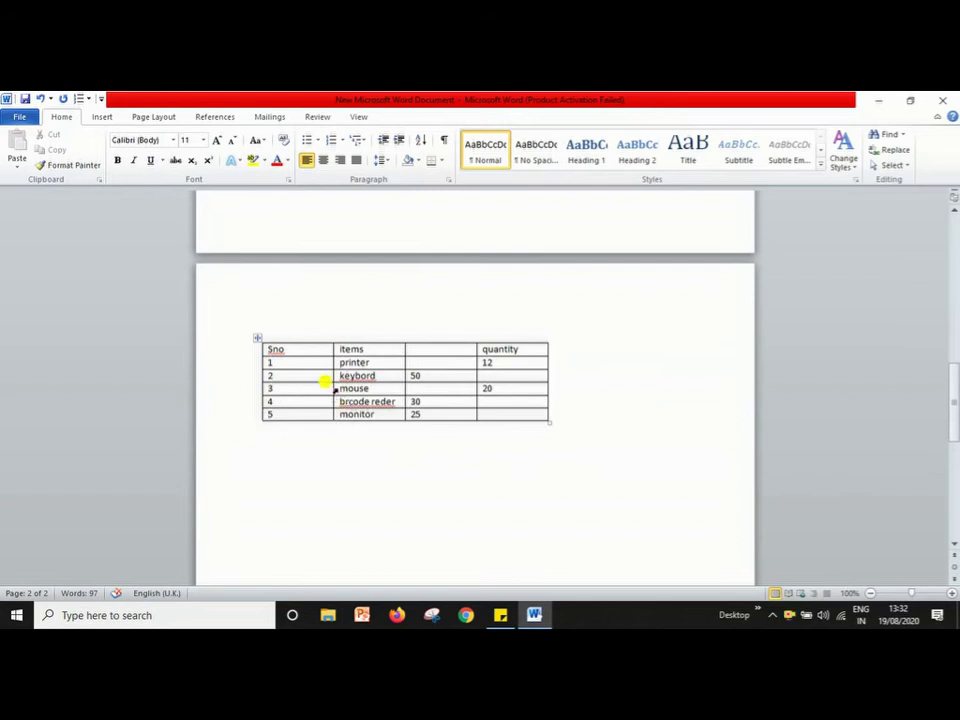
- Apply the purple light shading table style to the whole item table
left_click(257, 336)
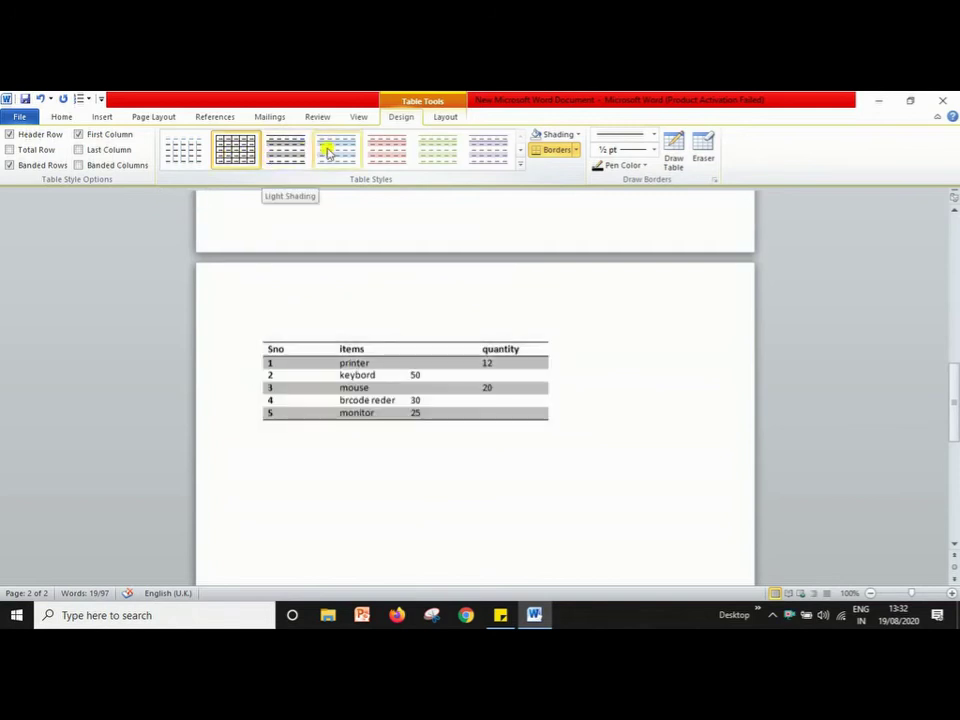
left_click(484, 152)
left_click(486, 439)
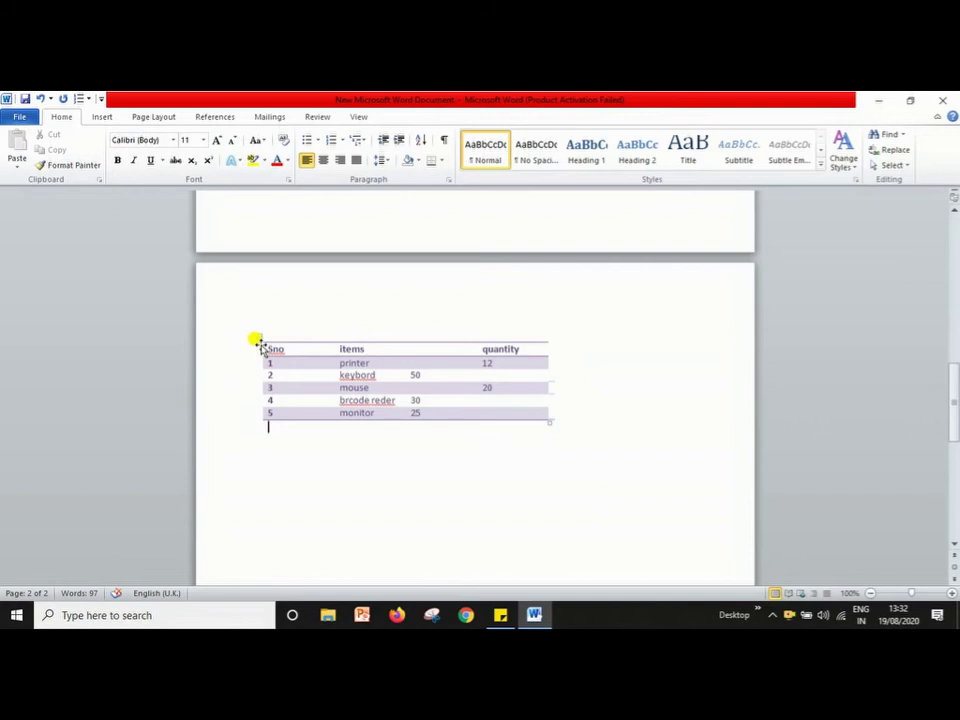
- Specify a row height of about 1 cm for all rows of the item table in its properties
left_click(257, 337)
right_click(256, 336)
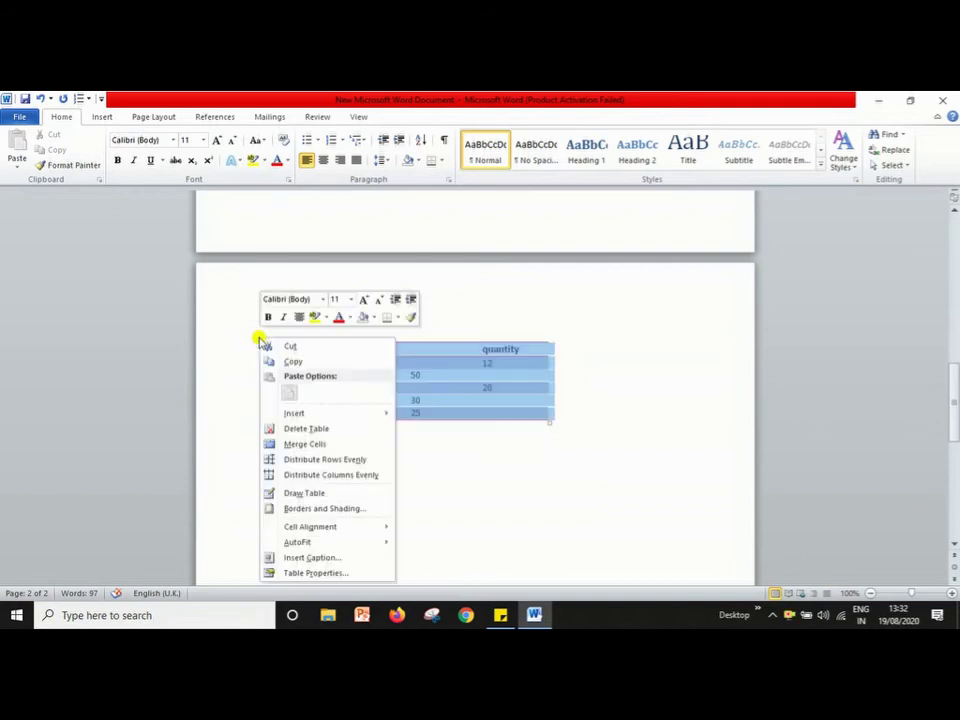
left_click(302, 572)
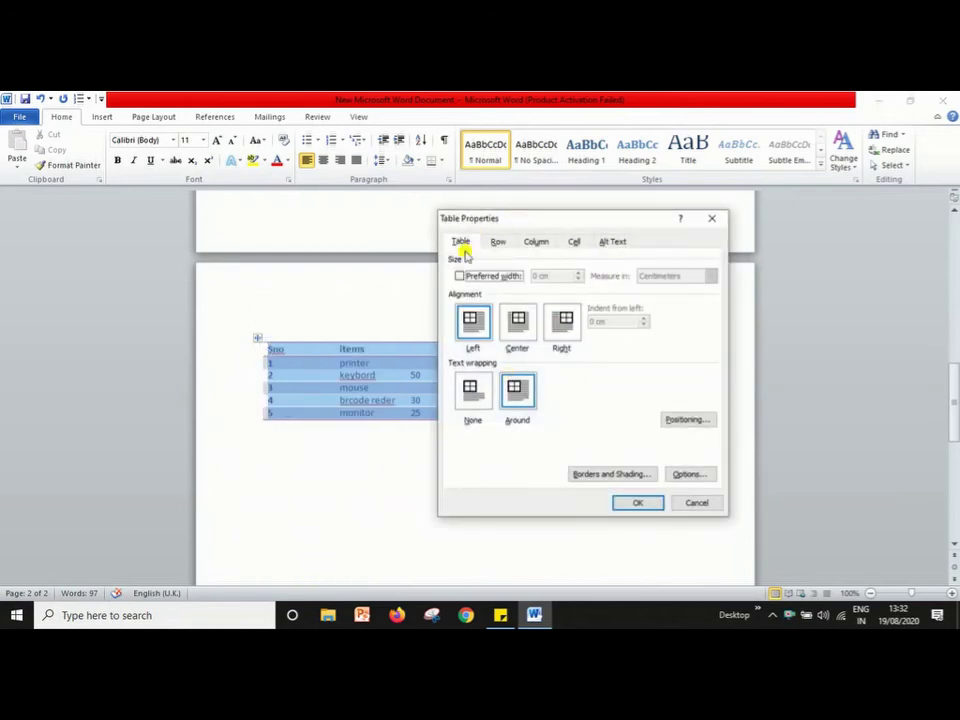
left_click(498, 243)
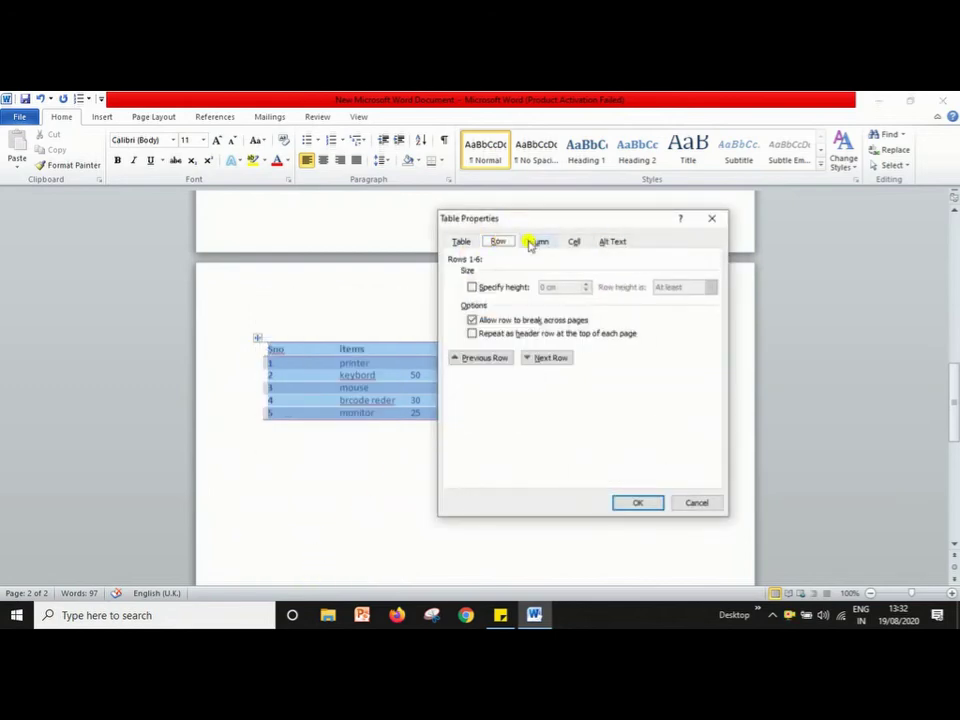
left_click(536, 242)
left_click(498, 242)
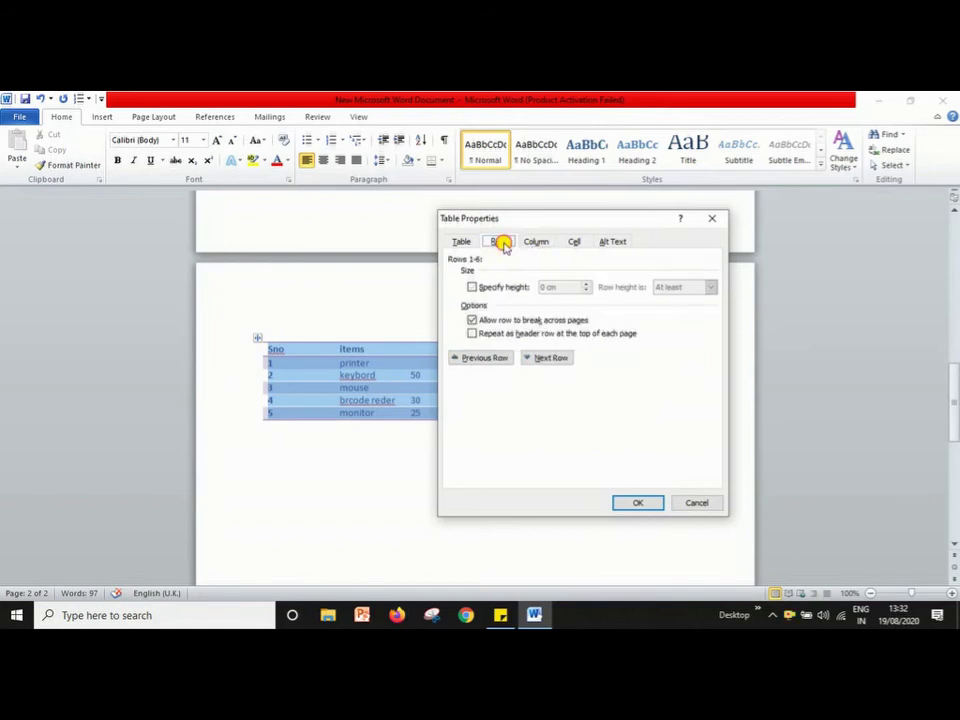
left_click(474, 287)
left_click(588, 285)
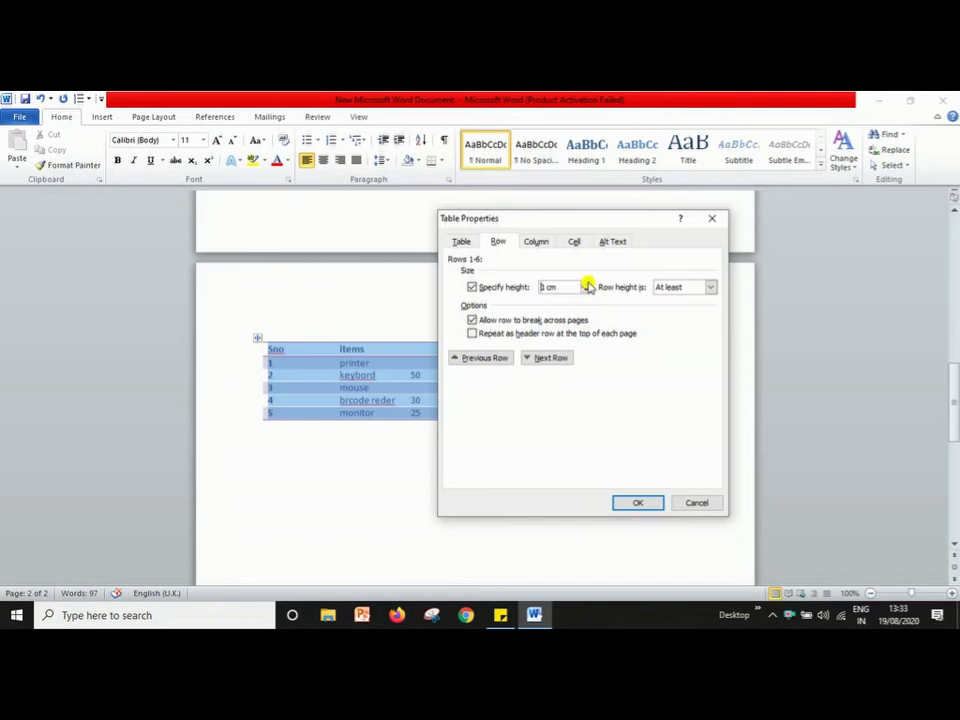
left_click(642, 503)
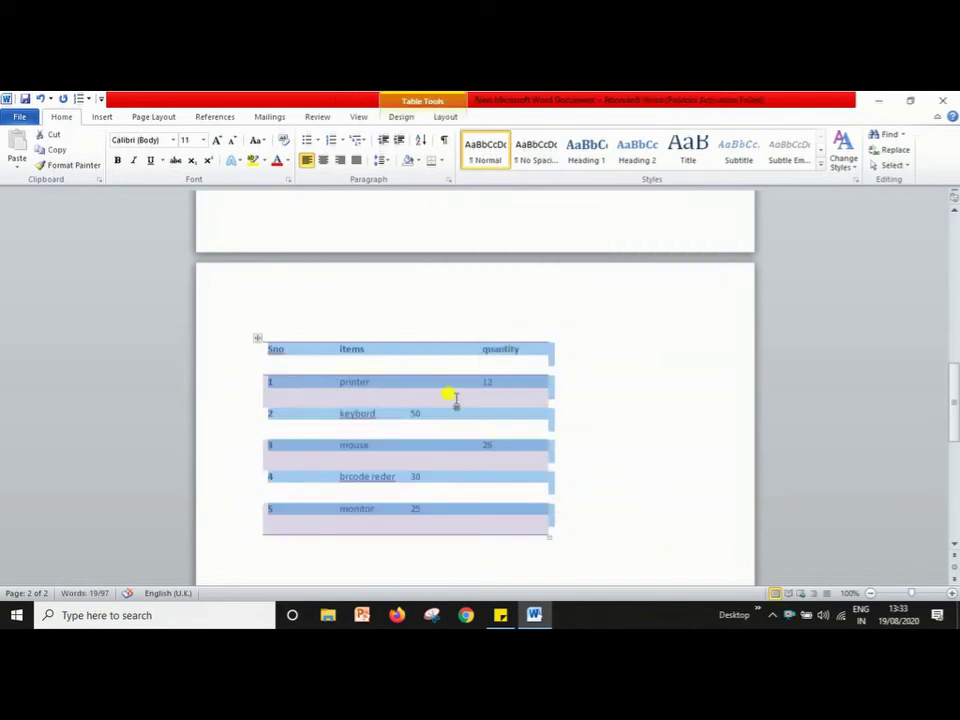
- Widen all four columns of the item table by raising their preferred width in the table properties
right_click(257, 341)
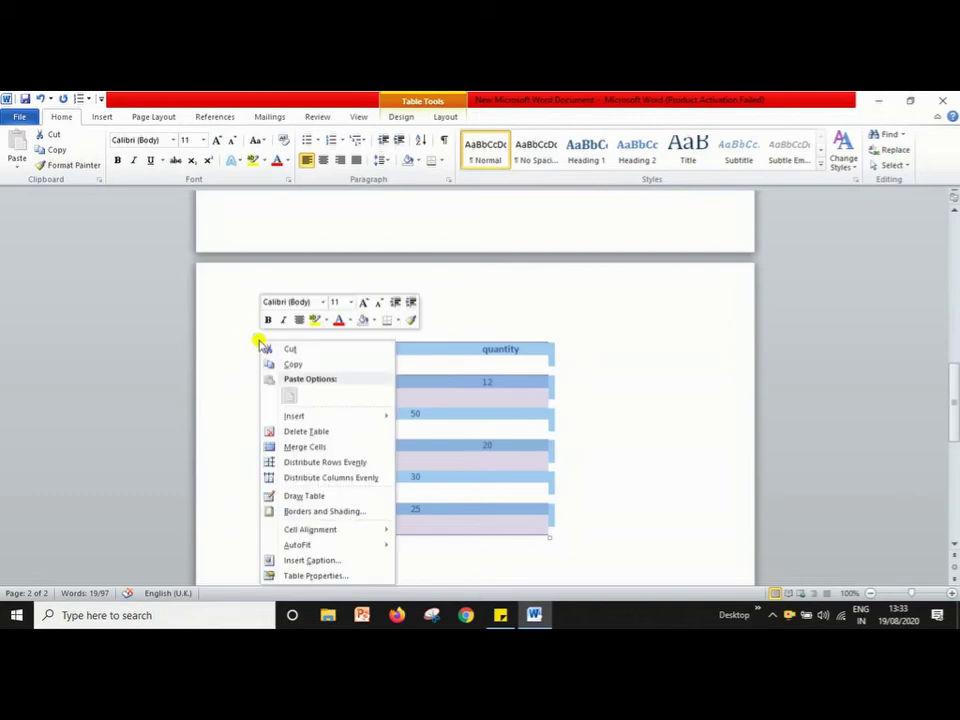
left_click(310, 574)
left_click(435, 217)
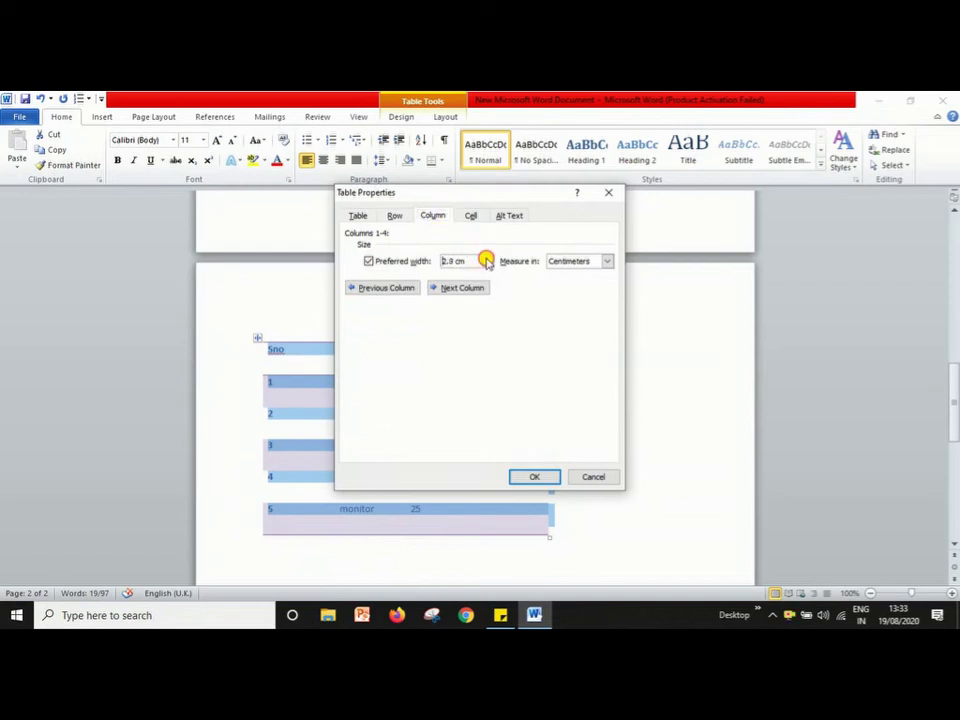
left_click(538, 477)
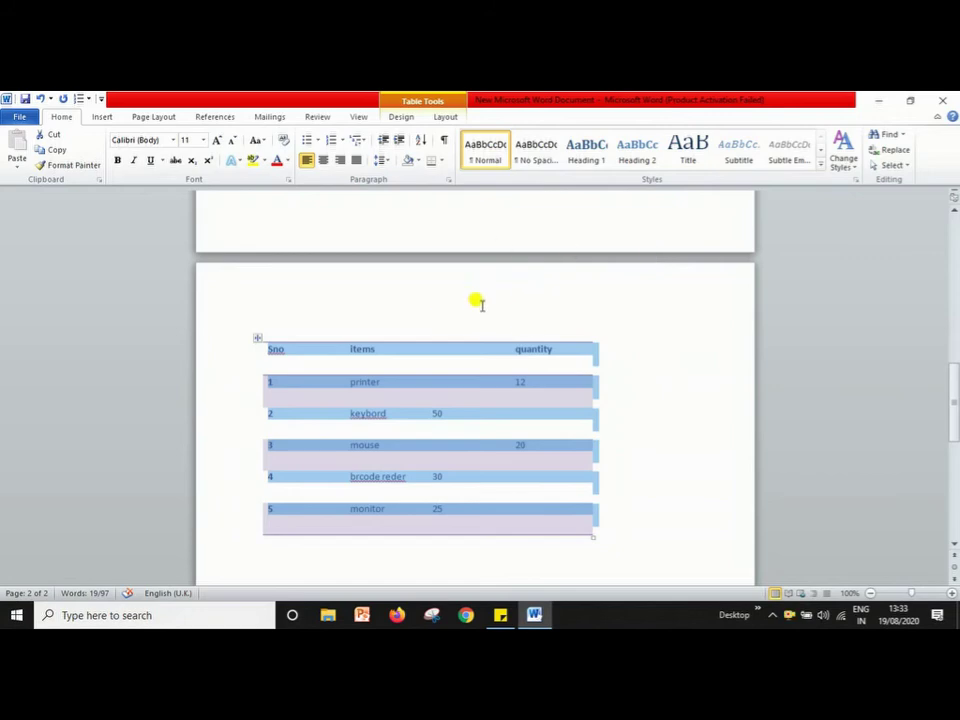
left_click(647, 358)
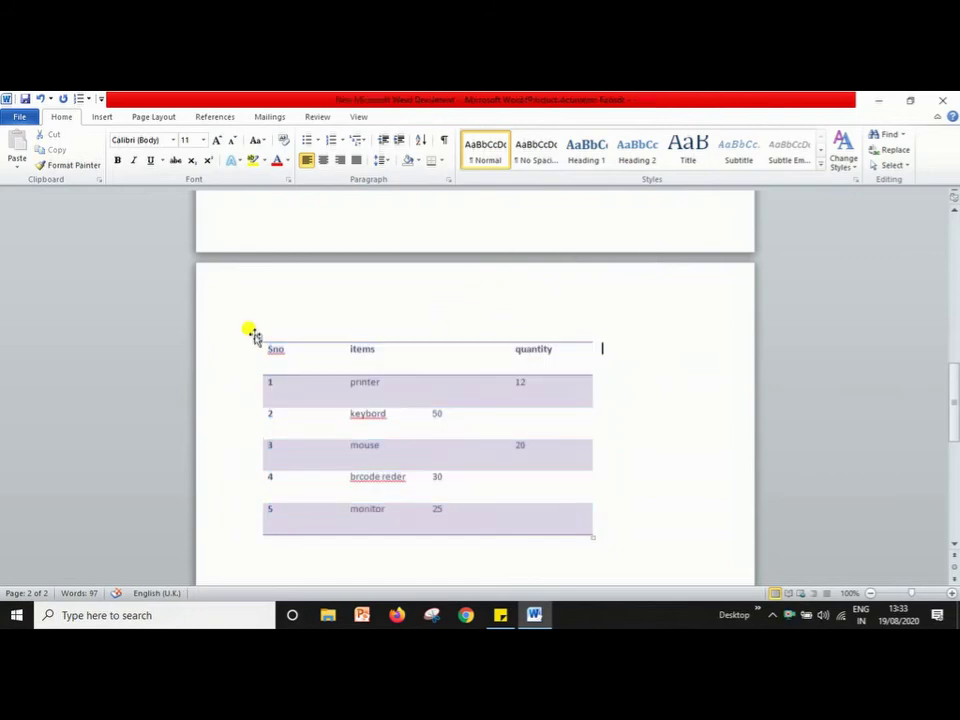
- Undo the item table's column width, row height and style changes
left_click(256, 338)
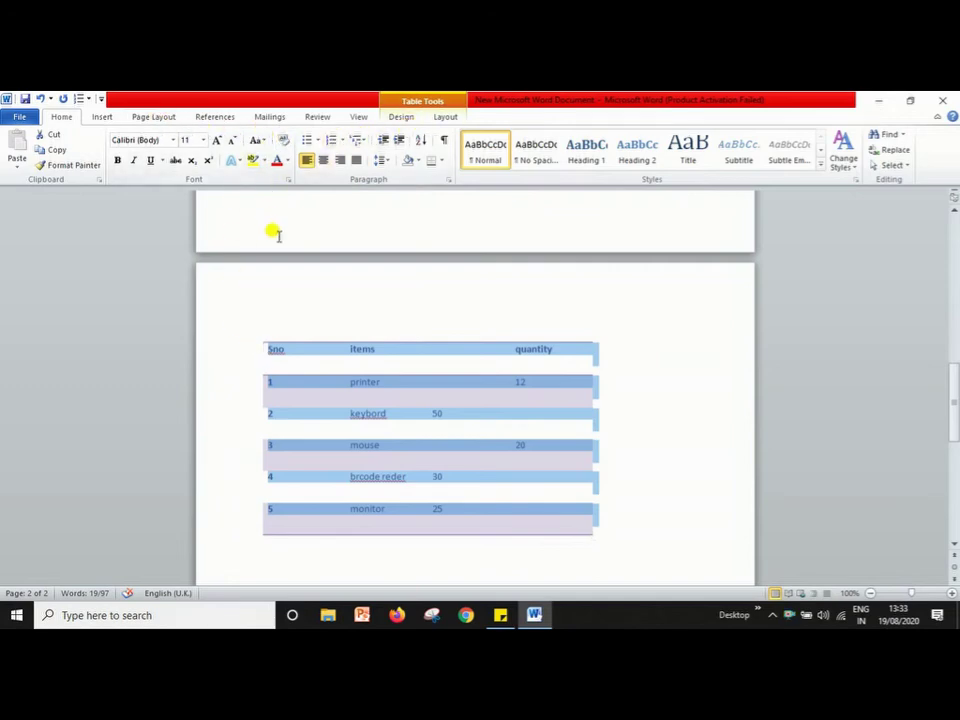
left_click(529, 392)
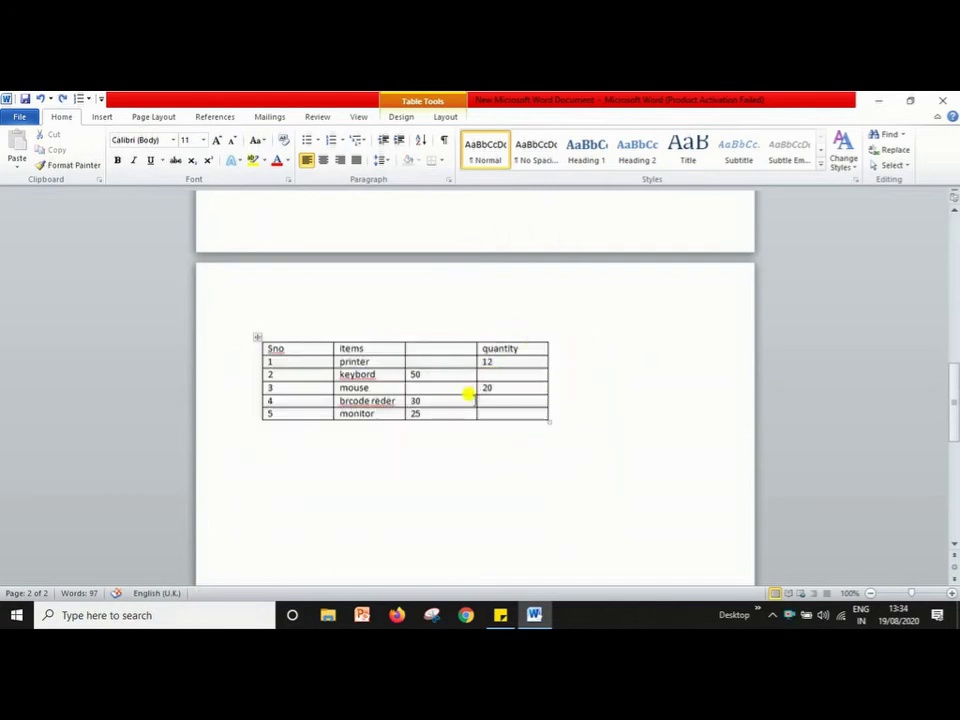
- Merge the item table's blank third column and quantity column into one cell, and undo a trial Split Table
left_click_drag(398, 347, 510, 400)
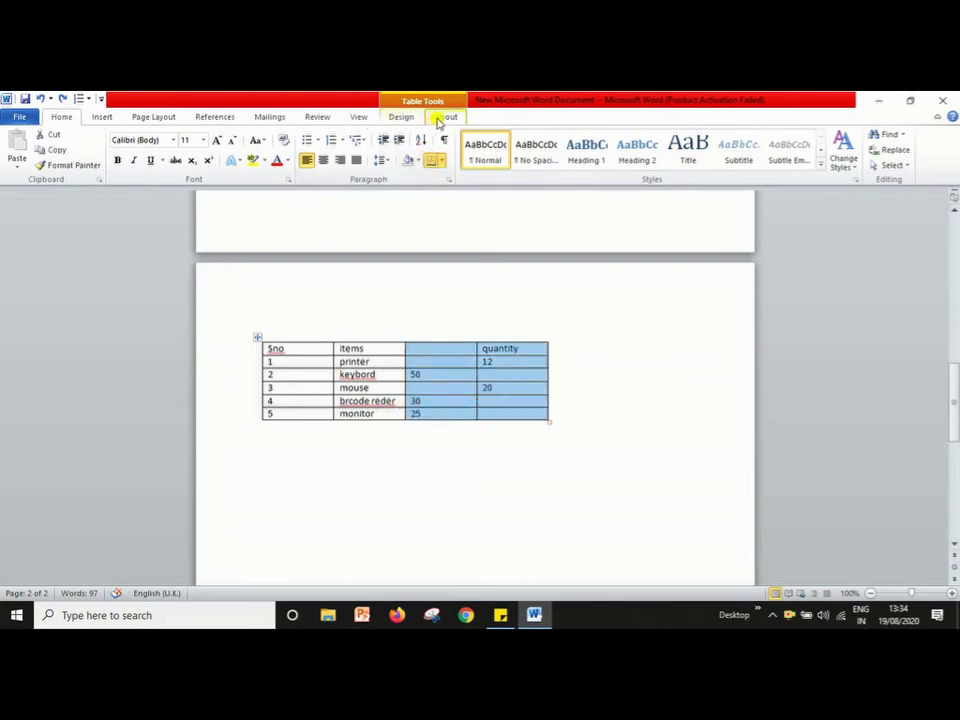
left_click(445, 117)
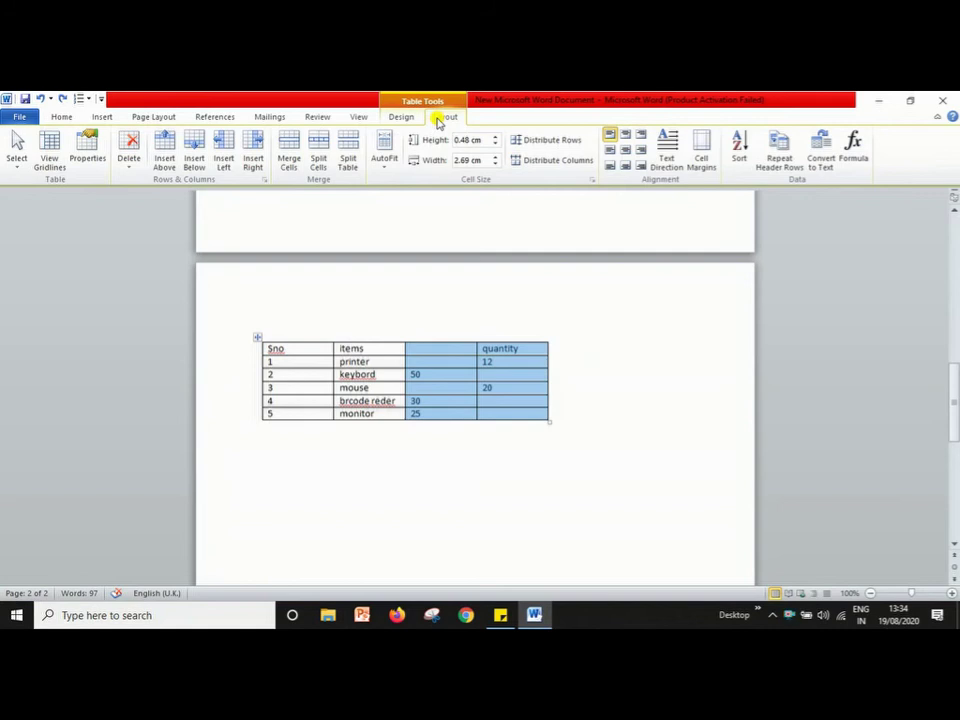
left_click(288, 152)
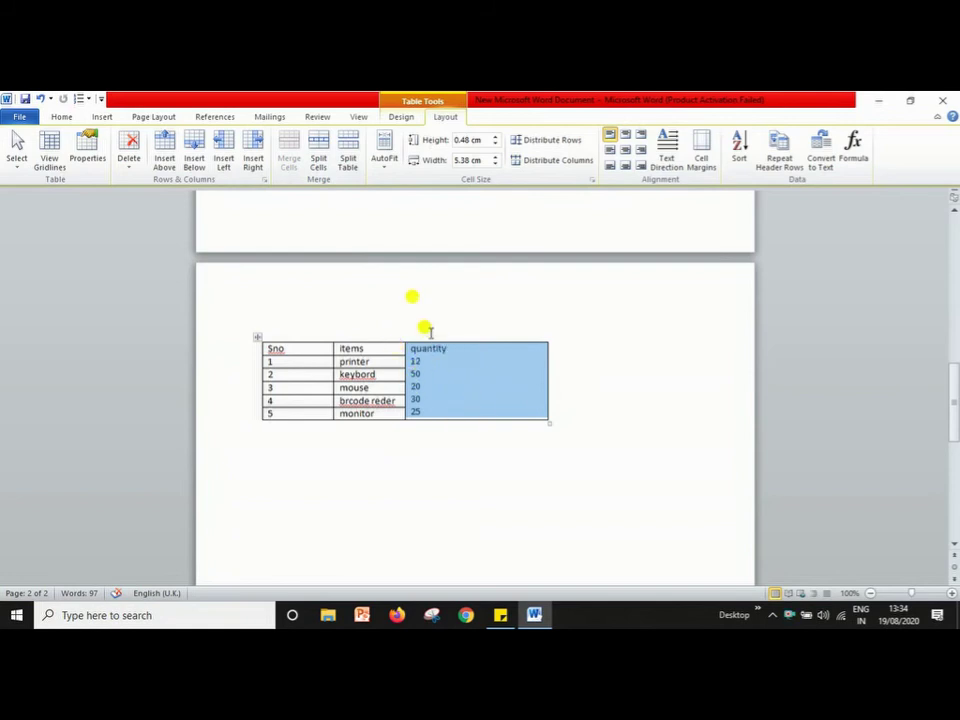
left_click(349, 160)
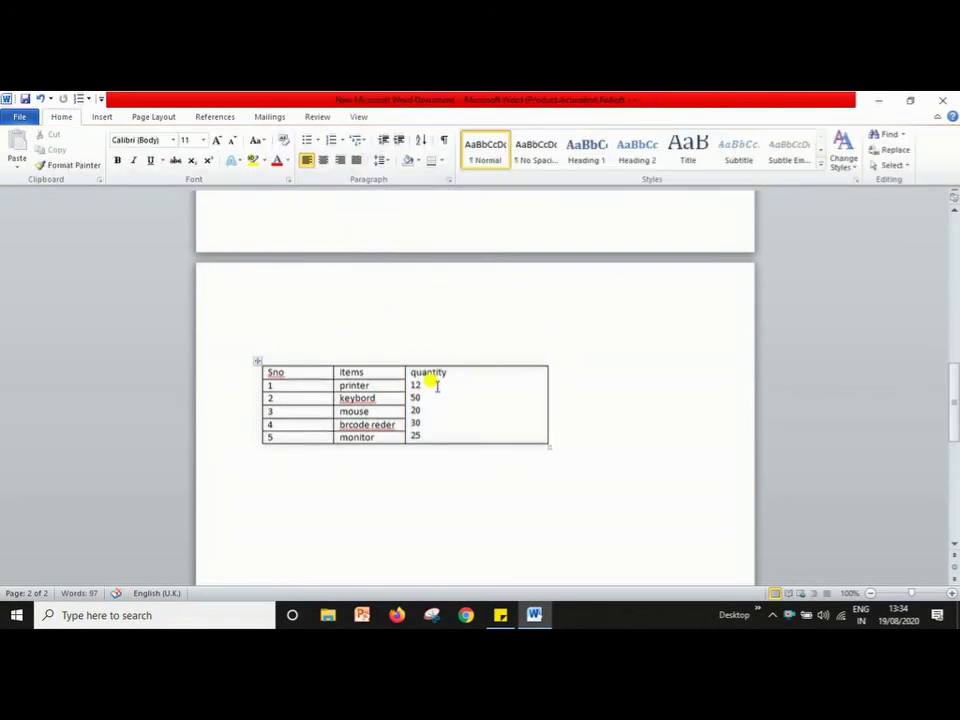
key("ctrl+z")
- Split the merged quantity cell of the item table into 2 columns and 1 row
left_click(450, 358)
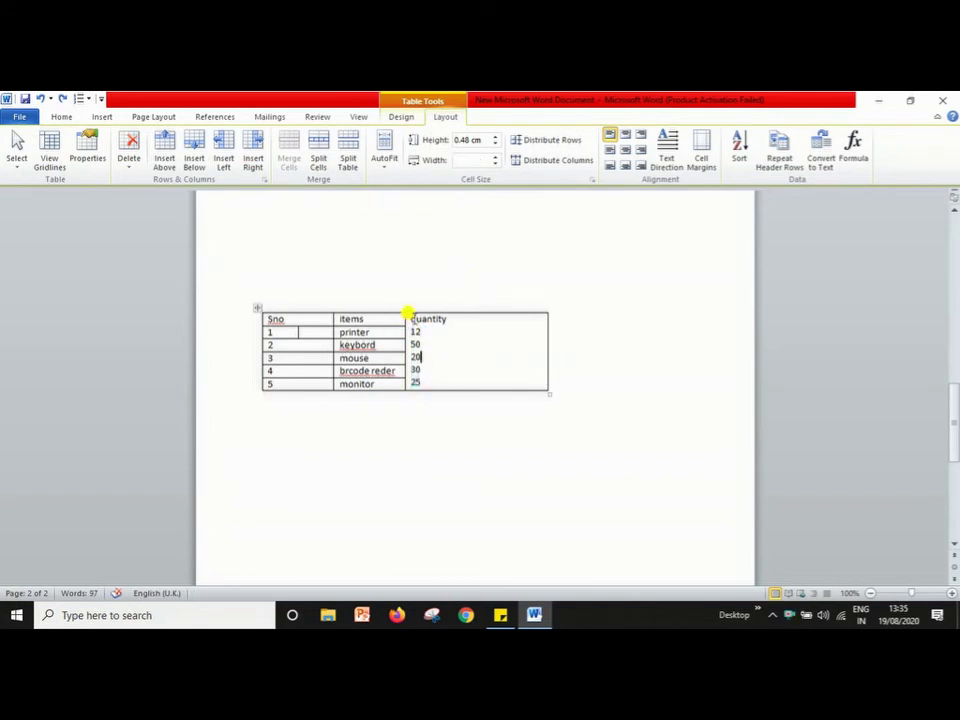
left_click_drag(404, 318, 471, 381)
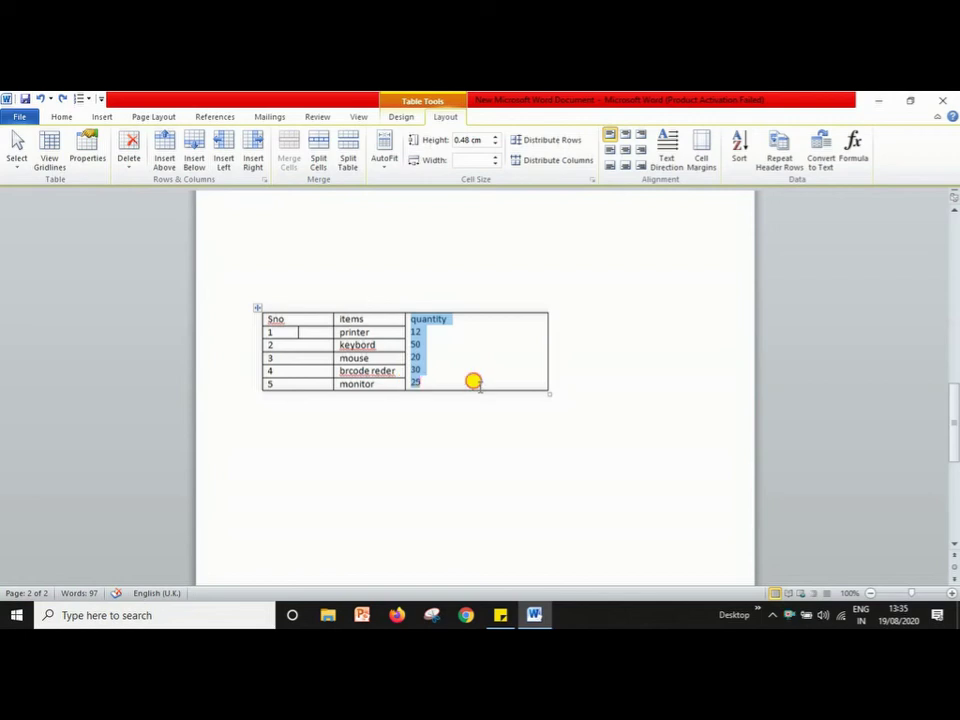
left_click(319, 160)
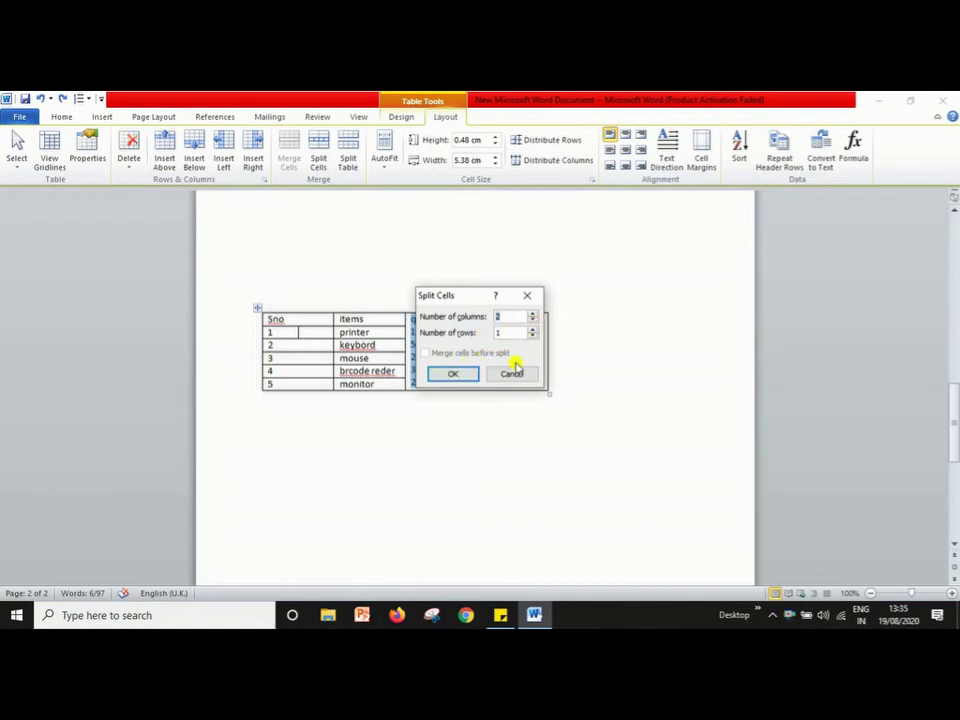
left_click(454, 374)
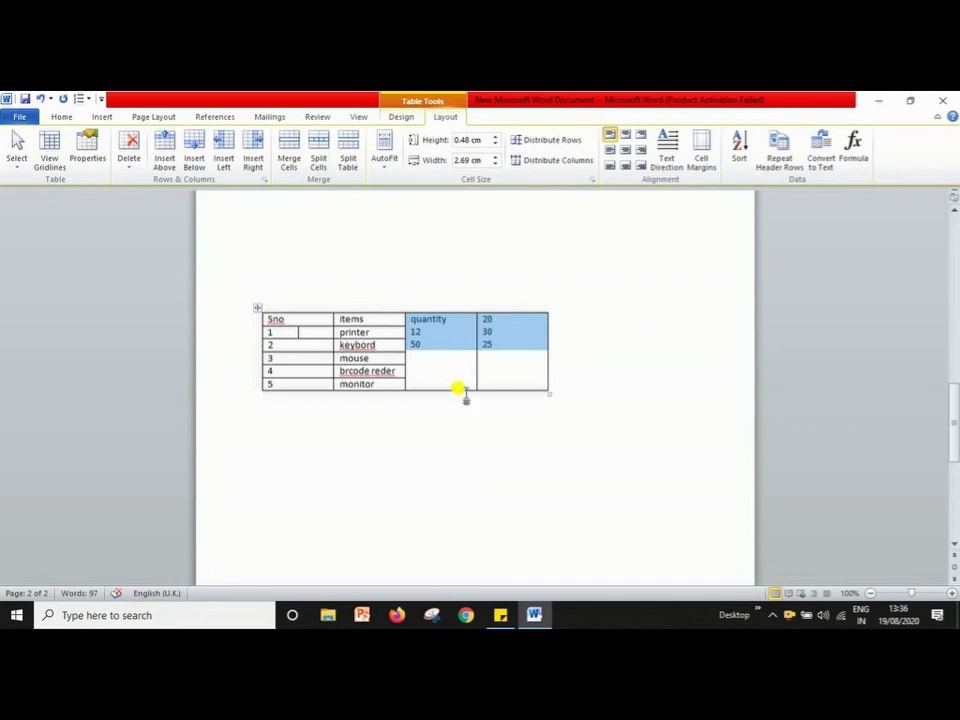
- Apply a 3 pt box page border with a thick-and-thin double line to the whole document
scroll(568, 380, "up", 3)
scroll(570, 380, "down", 1)
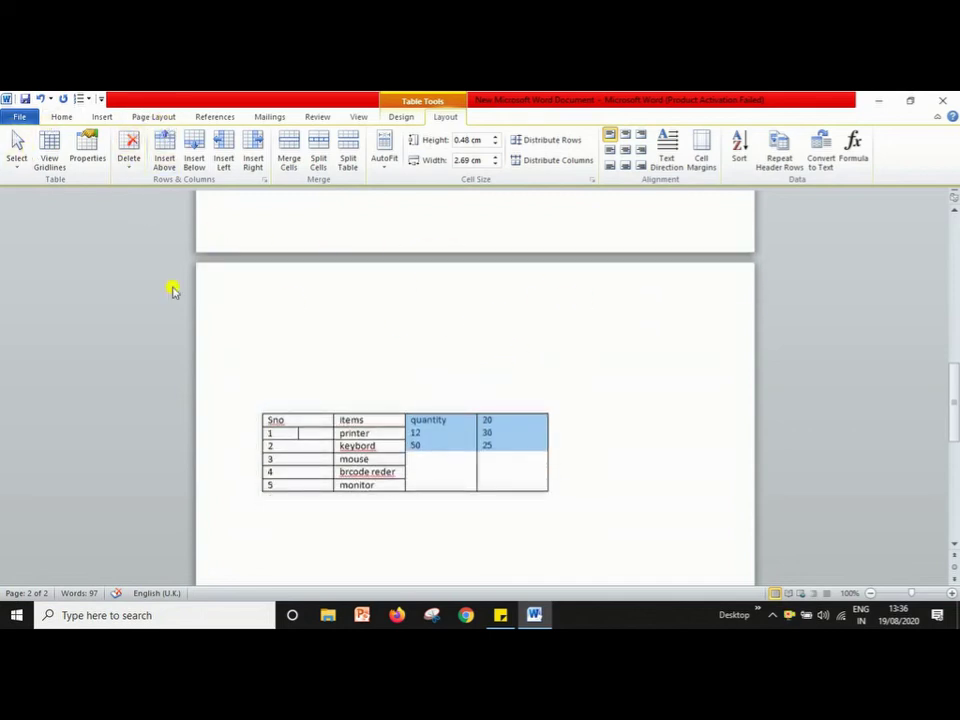
left_click(160, 118)
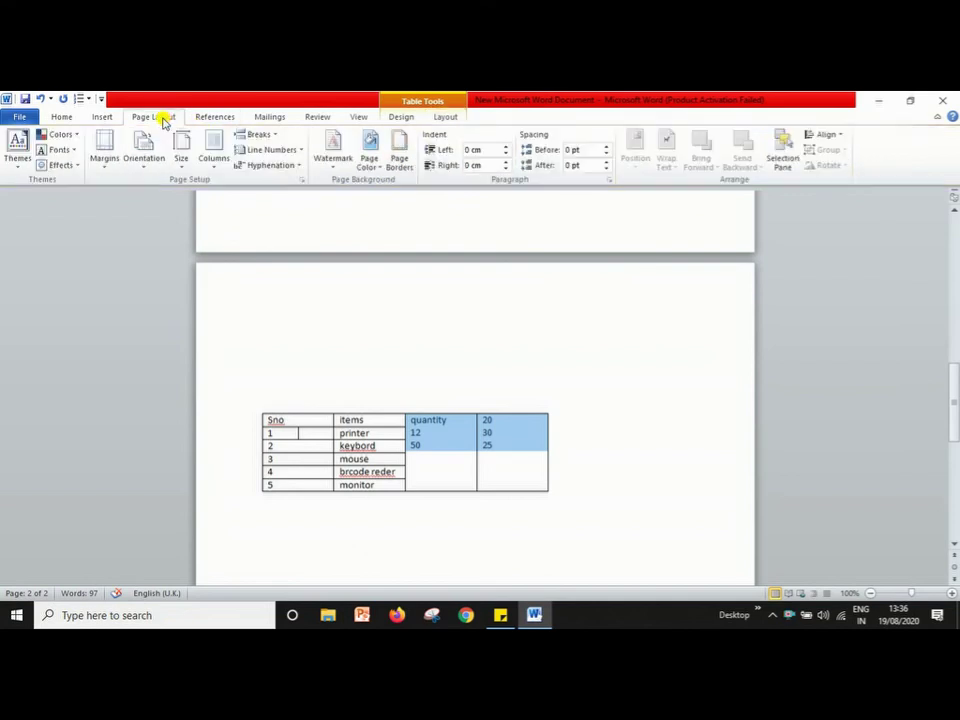
left_click(403, 152)
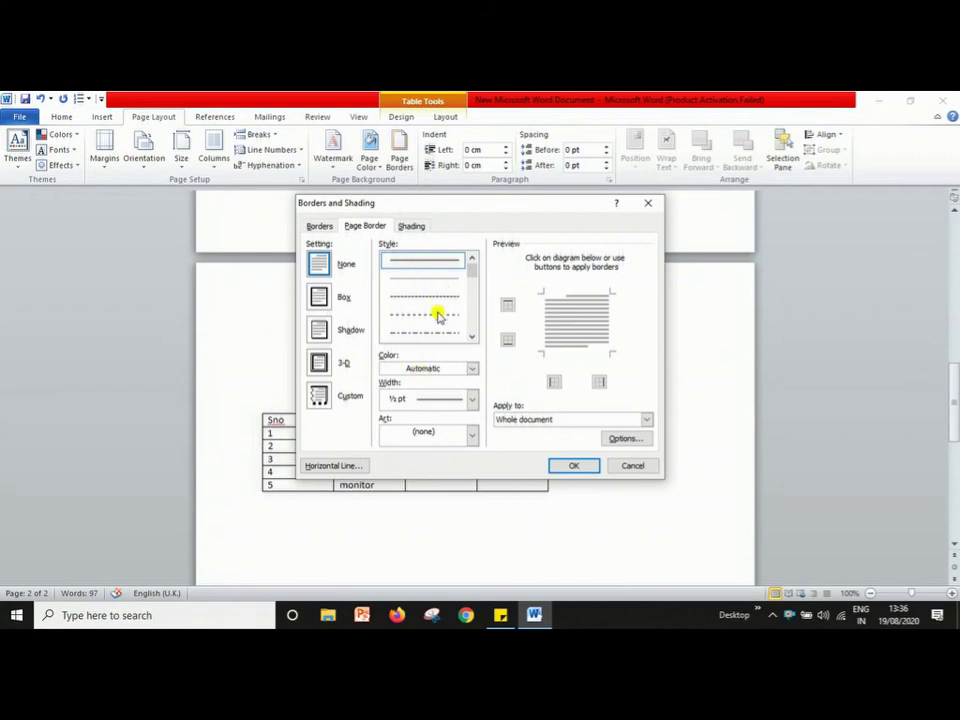
left_click_drag(474, 268, 469, 289)
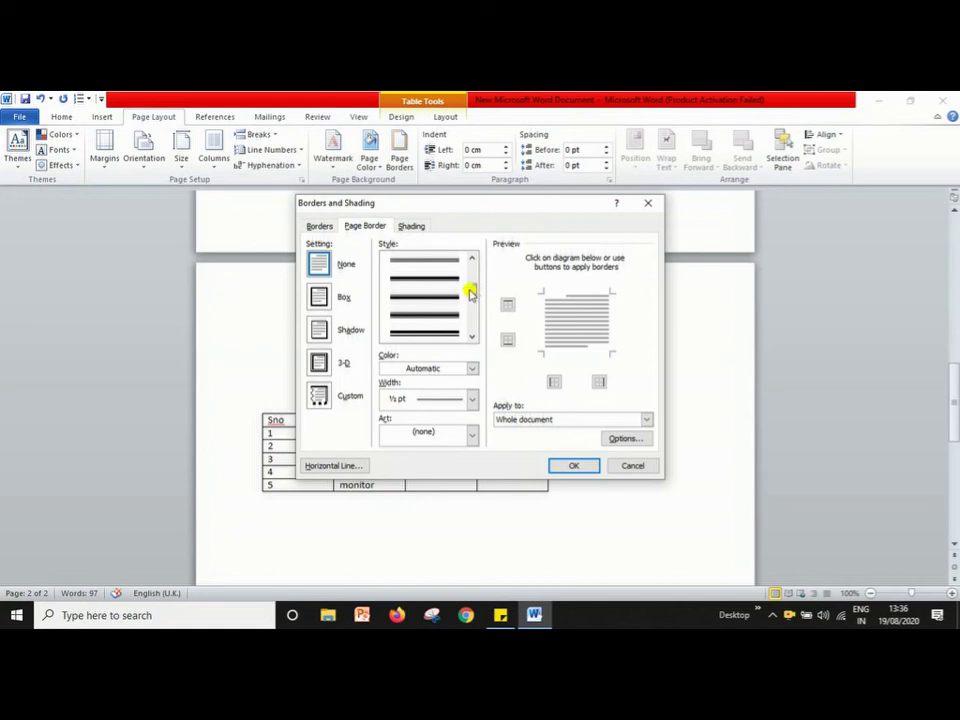
left_click(428, 334)
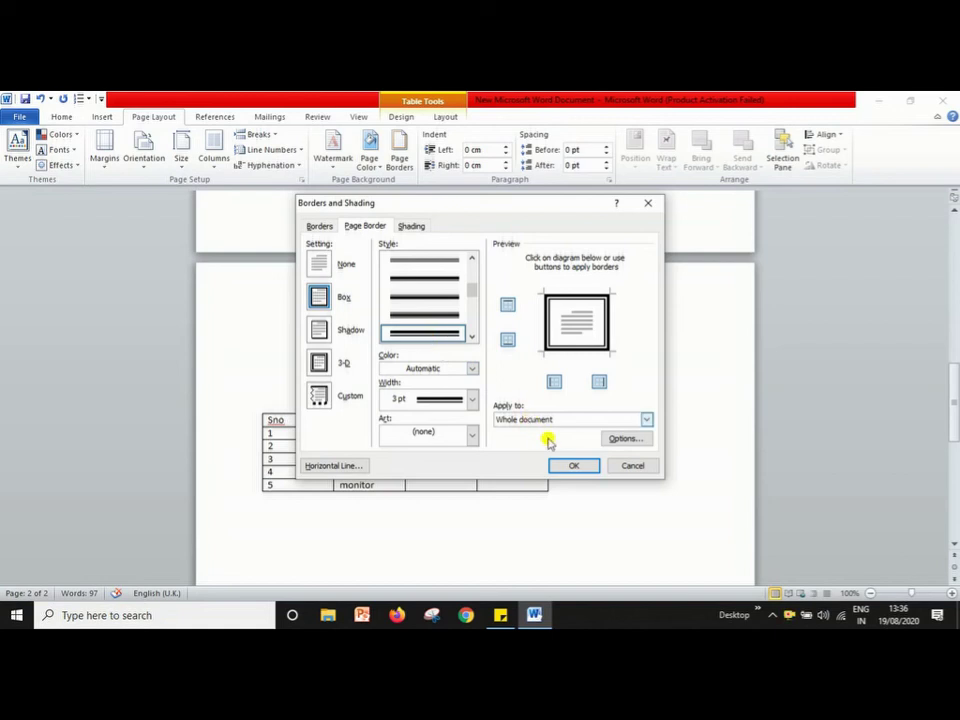
left_click(573, 464)
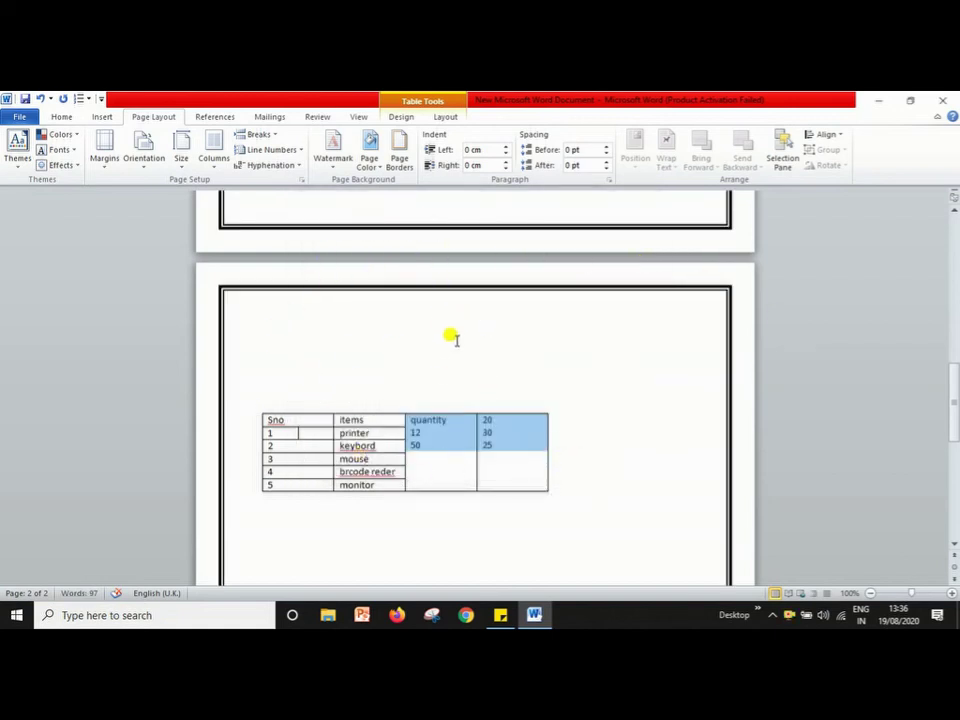
- Set the whole document's page border to the red apple art
left_click(398, 168)
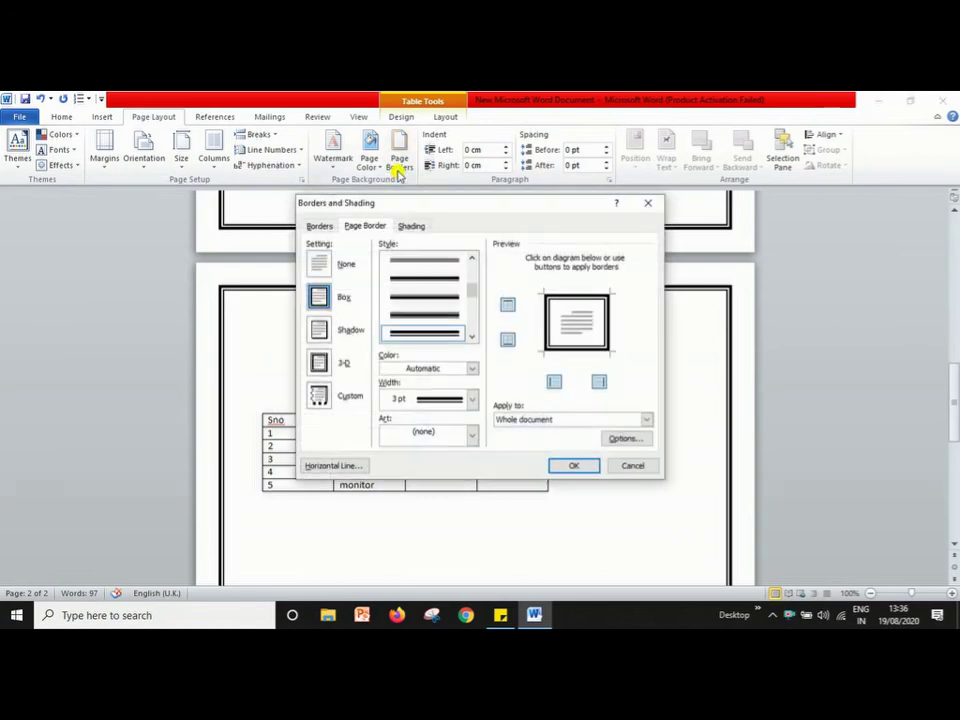
left_click(471, 436)
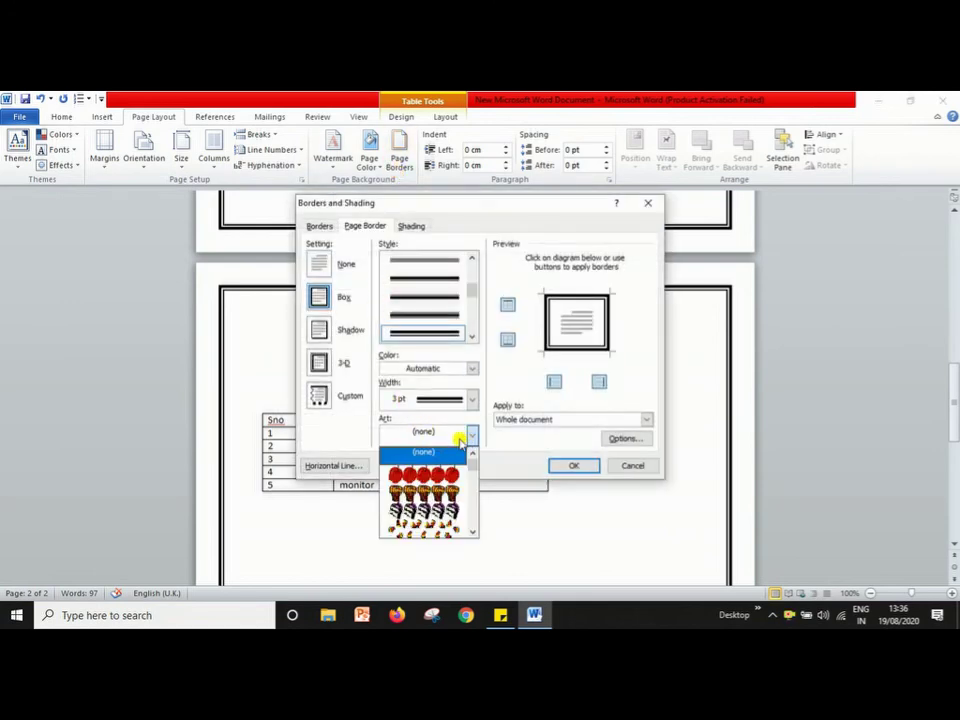
left_click(411, 474)
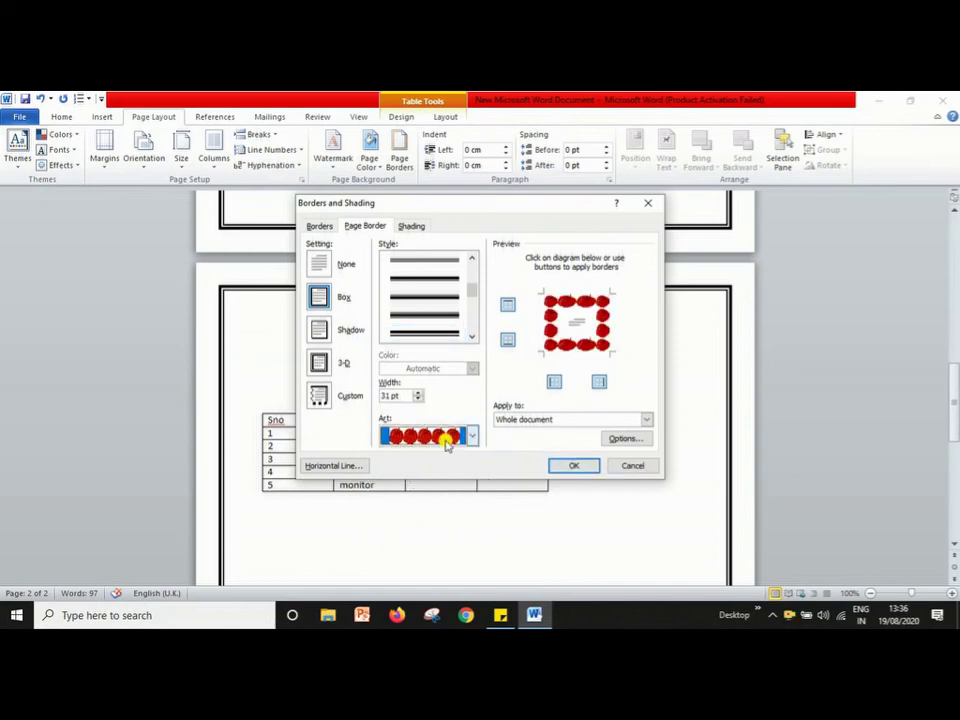
left_click(572, 467)
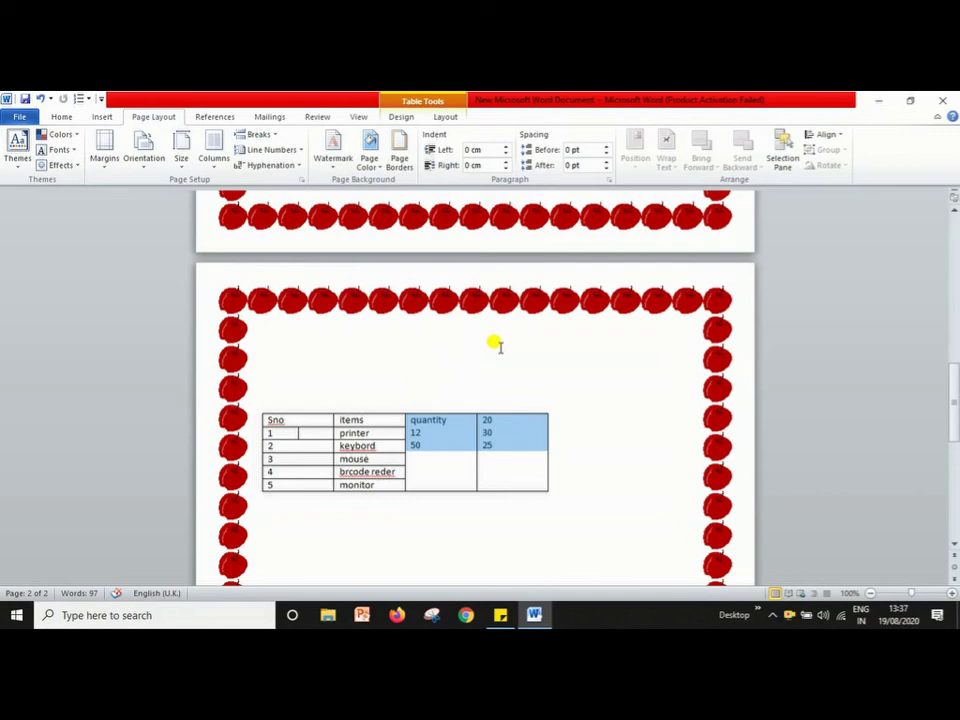
- Fit the whole item table's columns to their contents with AutoFit Contents
left_click(470, 338)
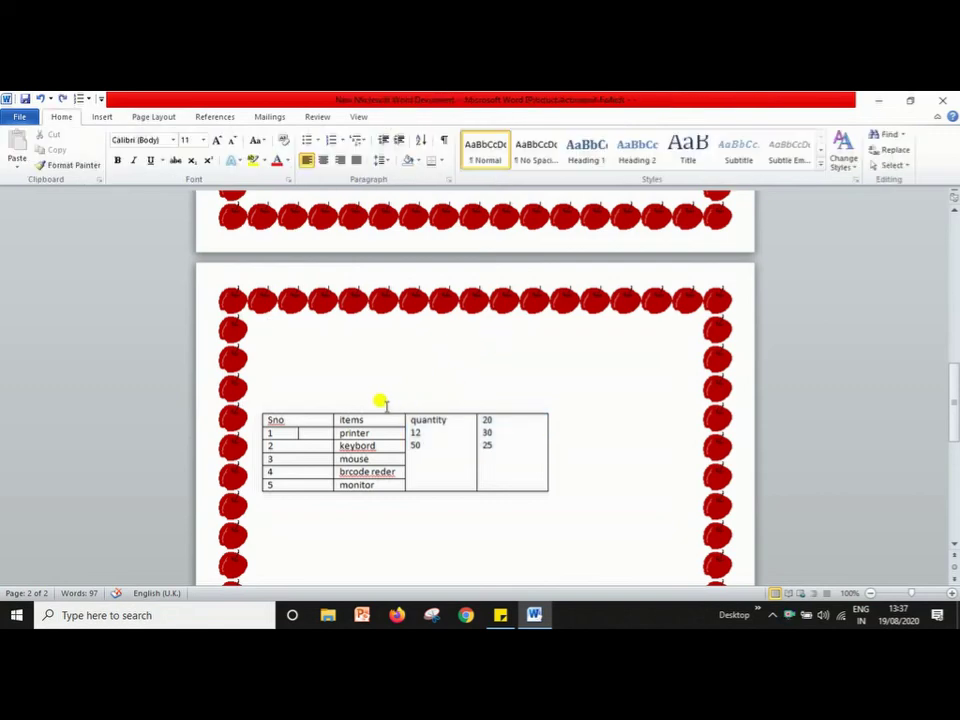
left_click_drag(250, 410, 499, 480)
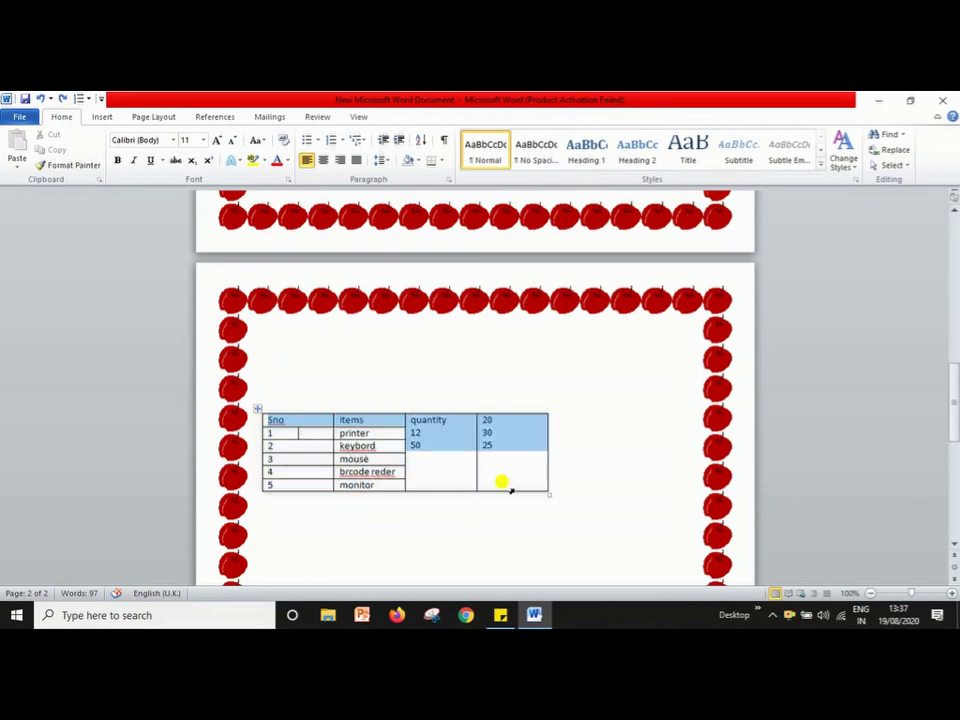
left_click(422, 497)
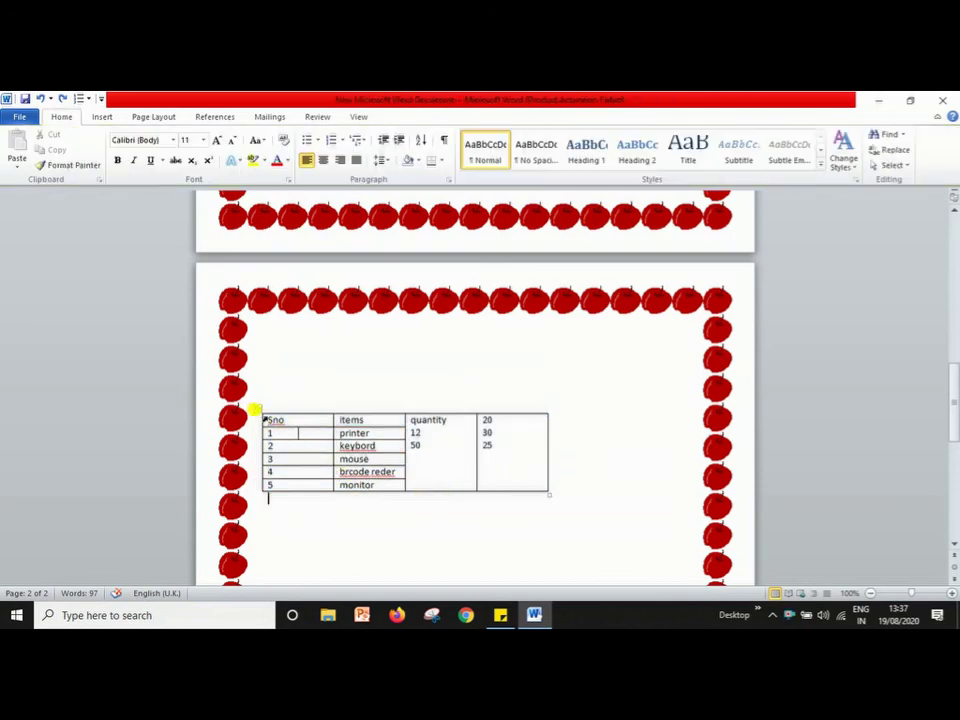
mouse_move(262, 411)
left_mouse_down()
mouse_move(272, 478)
mouse_move(450, 489)
mouse_move(523, 482)
mouse_move(253, 414)
mouse_move(268, 482)
mouse_move(520, 488)
mouse_move(424, 221)
mouse_move(229, 392)
mouse_move(253, 407)
left_mouse_up()
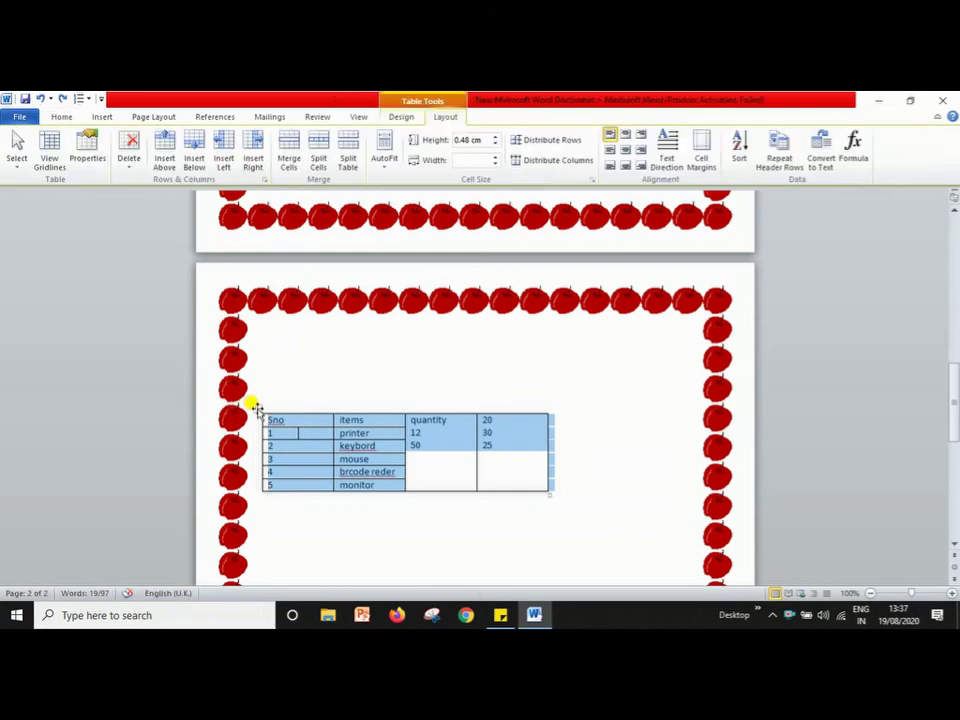
left_click(385, 162)
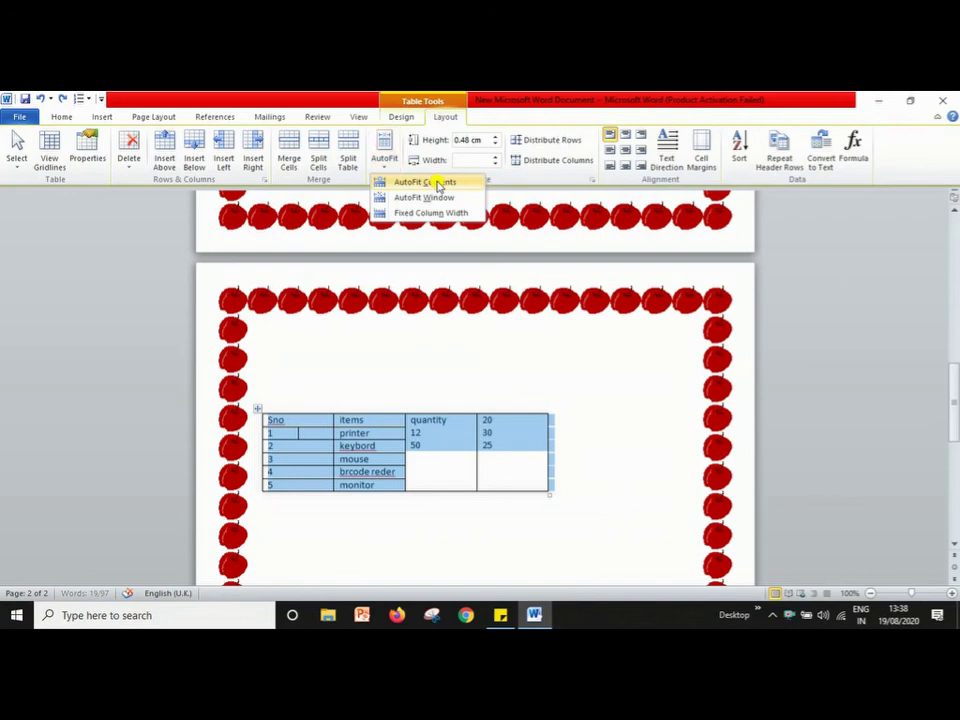
left_click(437, 183)
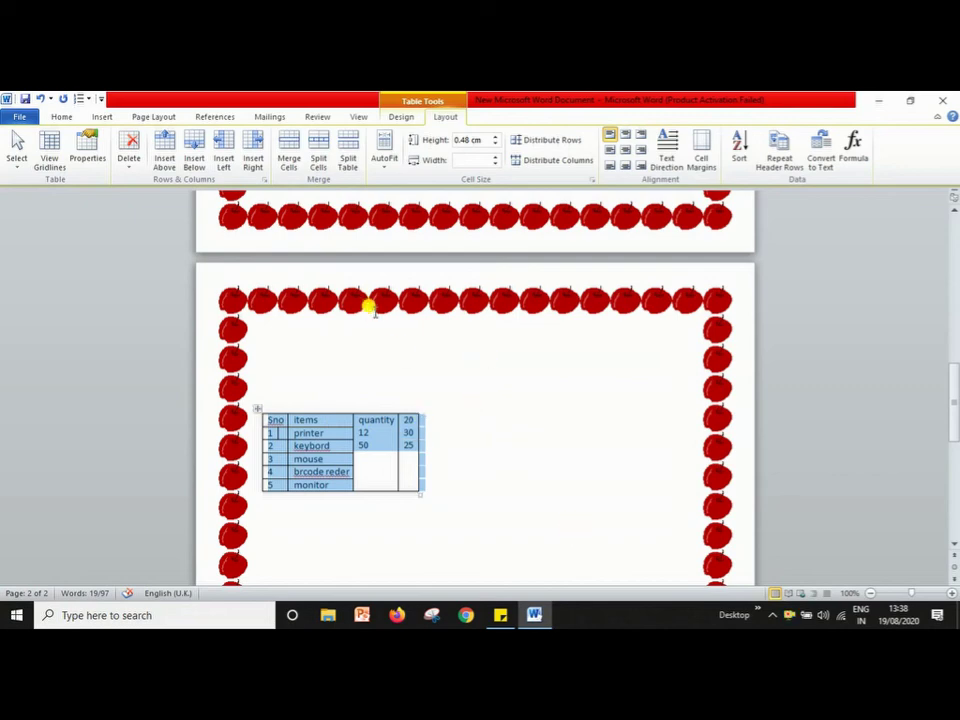
- Stretch the item table to the page's text width with AutoFit Window and deselect it
left_click(386, 165)
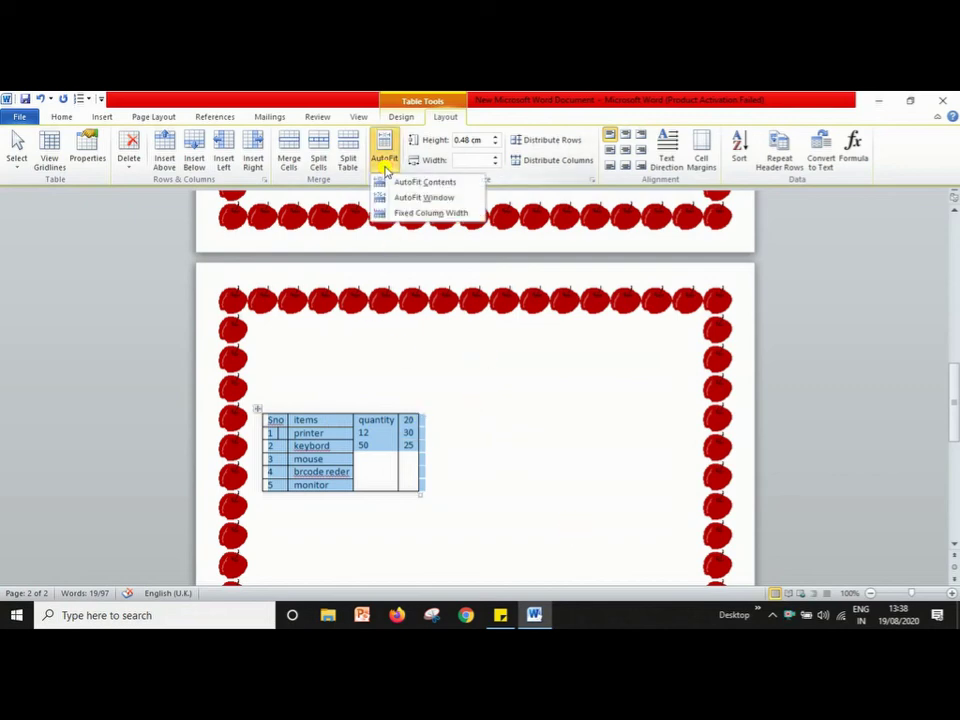
left_click(434, 198)
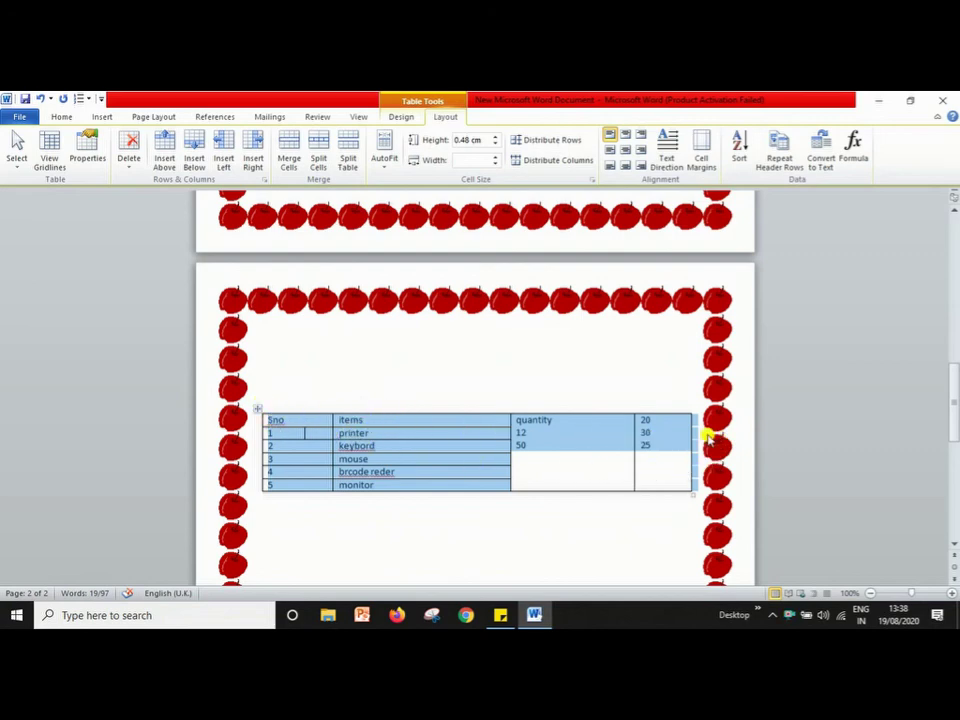
left_click(546, 371)
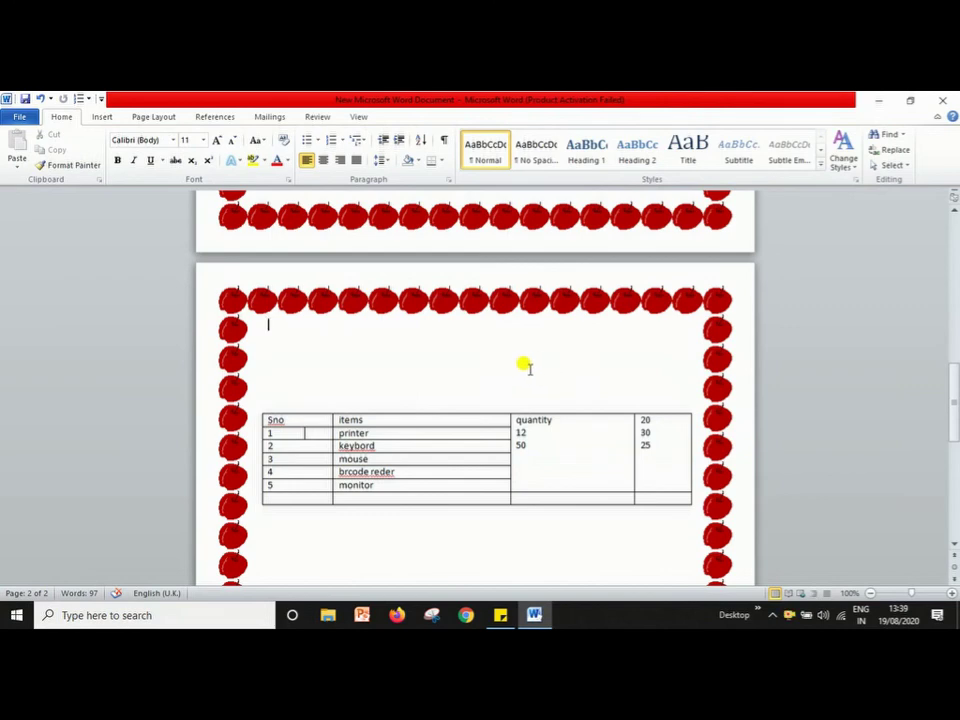
left_click_drag(275, 427, 270, 476)
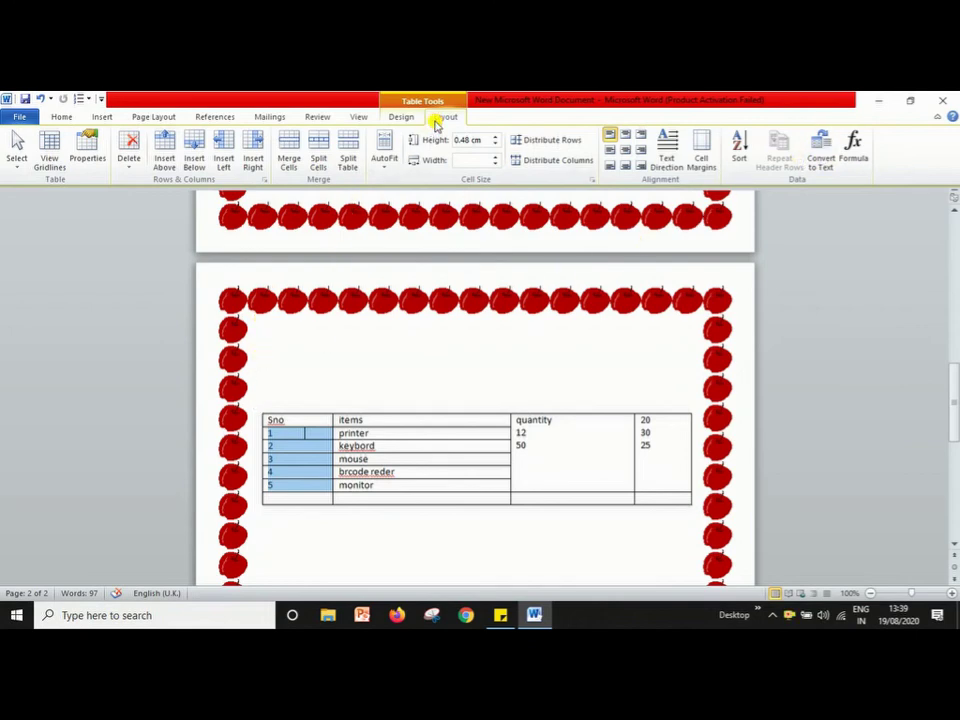
left_click(854, 148)
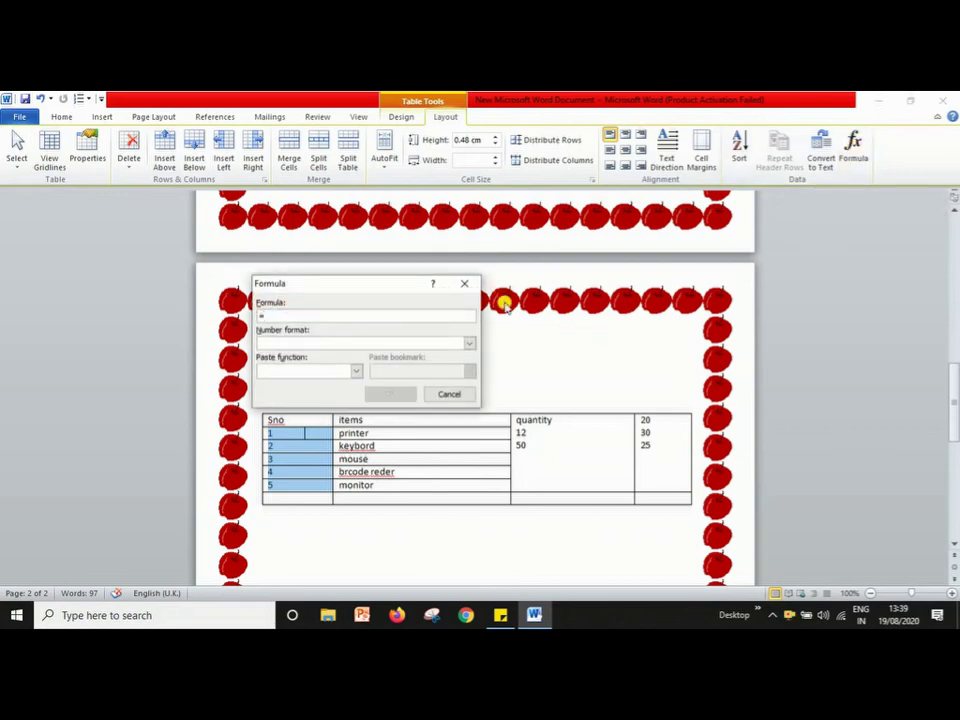
left_click(464, 283)
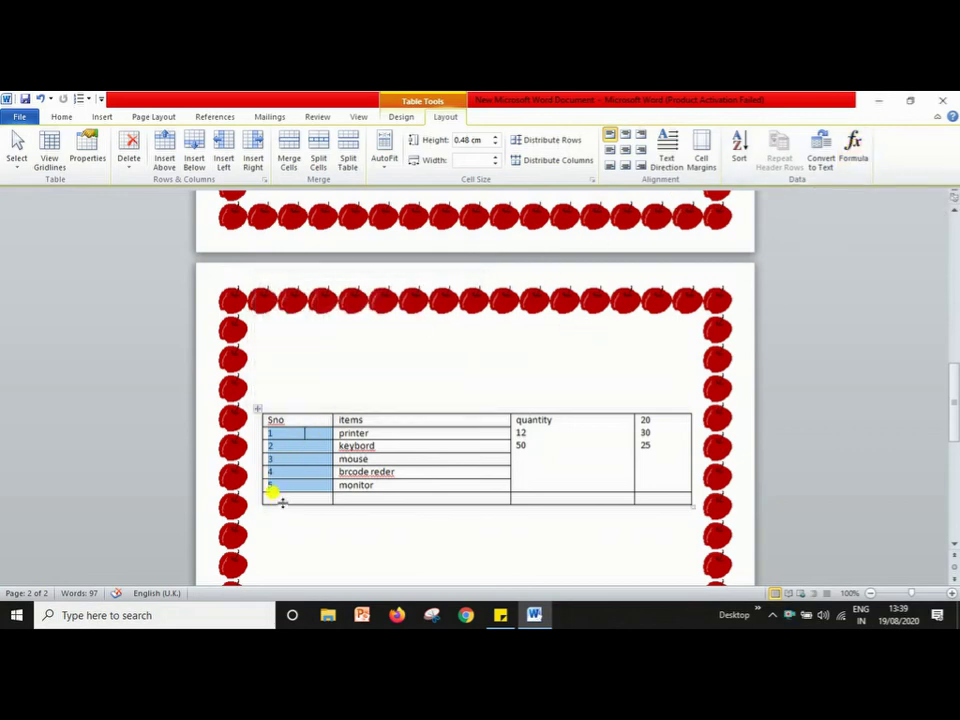
- Insert the formula =SUM(ABOVE) in the empty last row of the Sno column
left_click(277, 494)
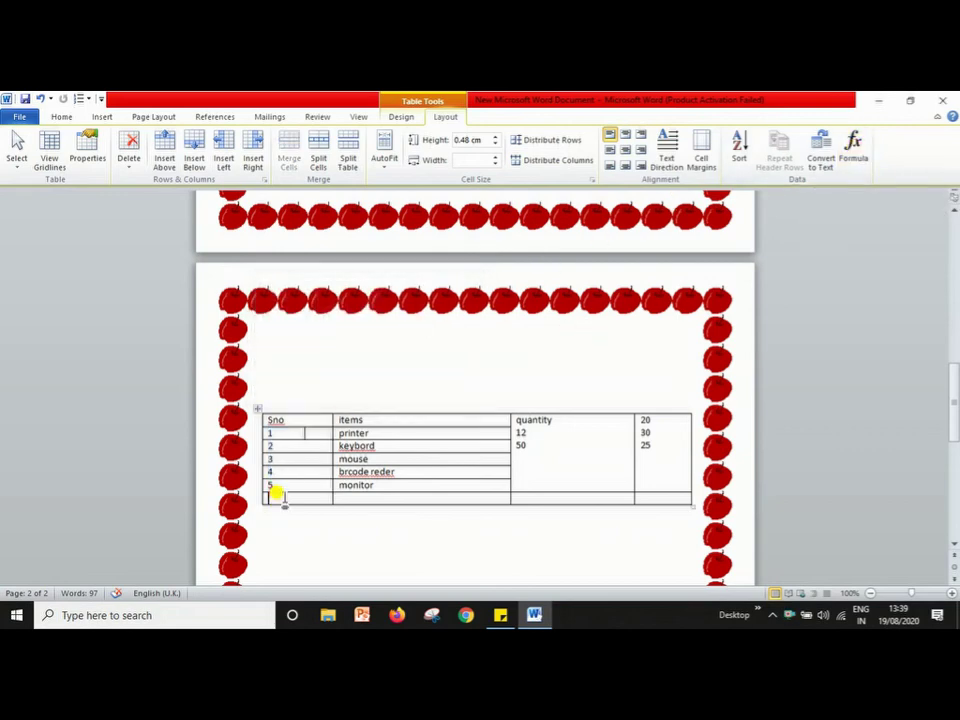
left_click(864, 159)
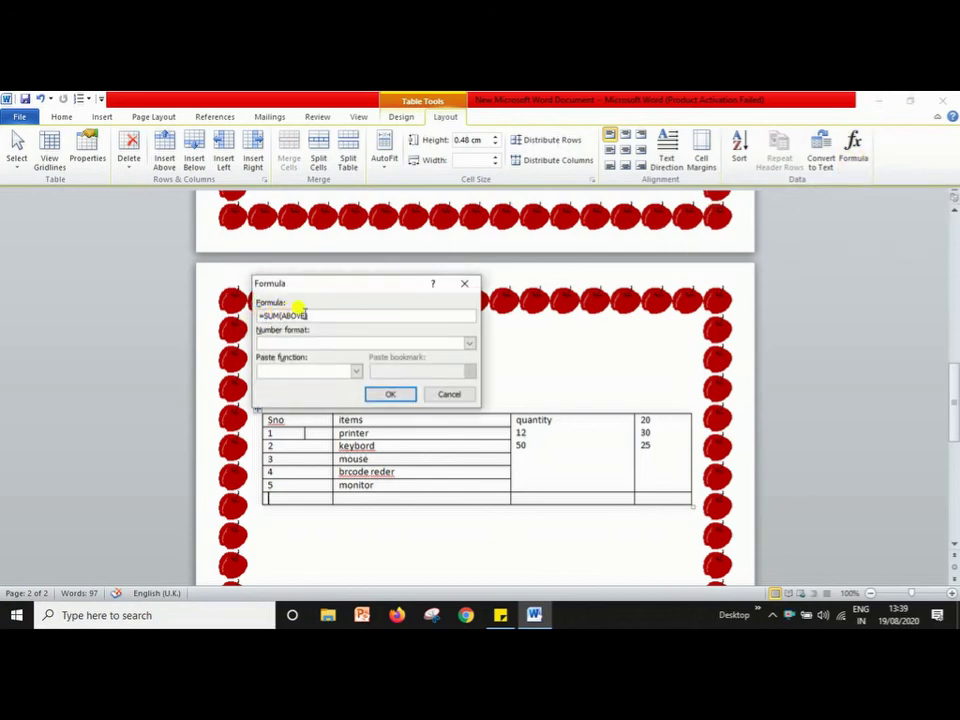
left_click(387, 394)
left_click_drag(285, 492, 255, 492)
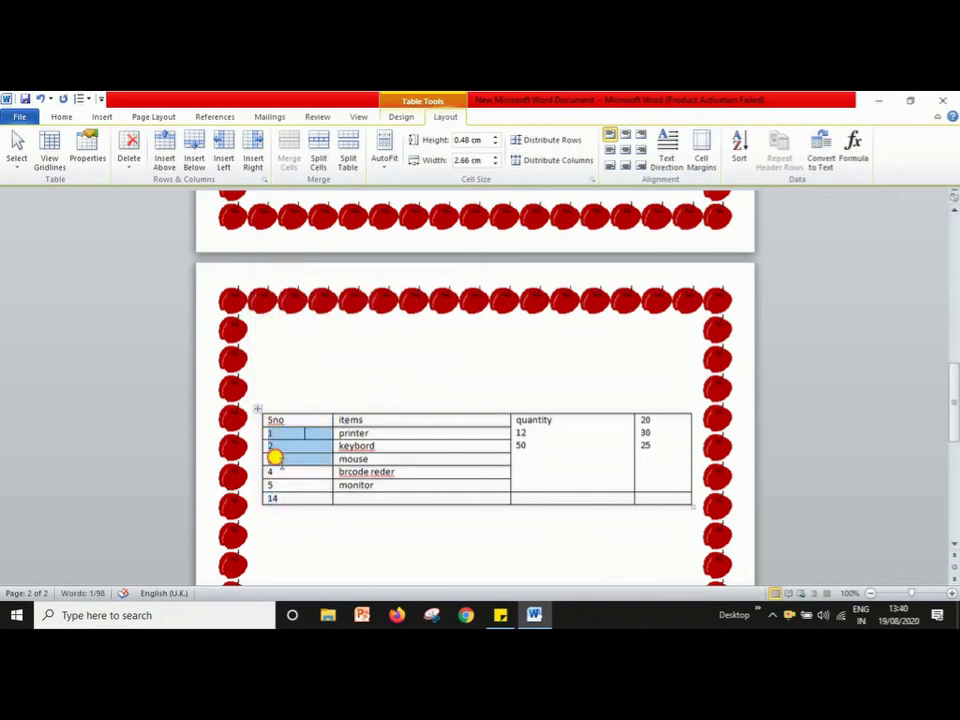